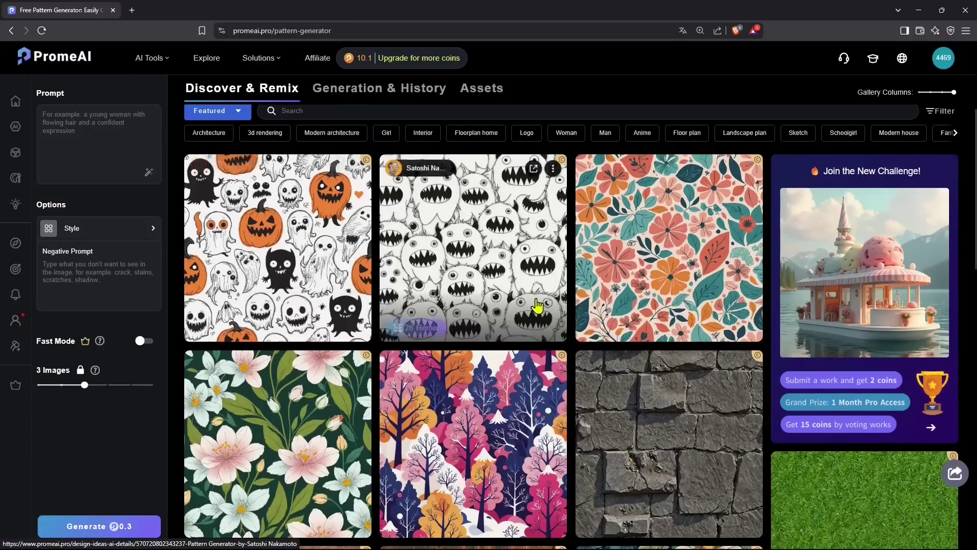
- Browse the Discover & Remix gallery of example patterns and highlight "seamless pattern" in the Pattern Generator description
scroll(537, 305, "down", 7)
scroll(598, 320, "down", 4)
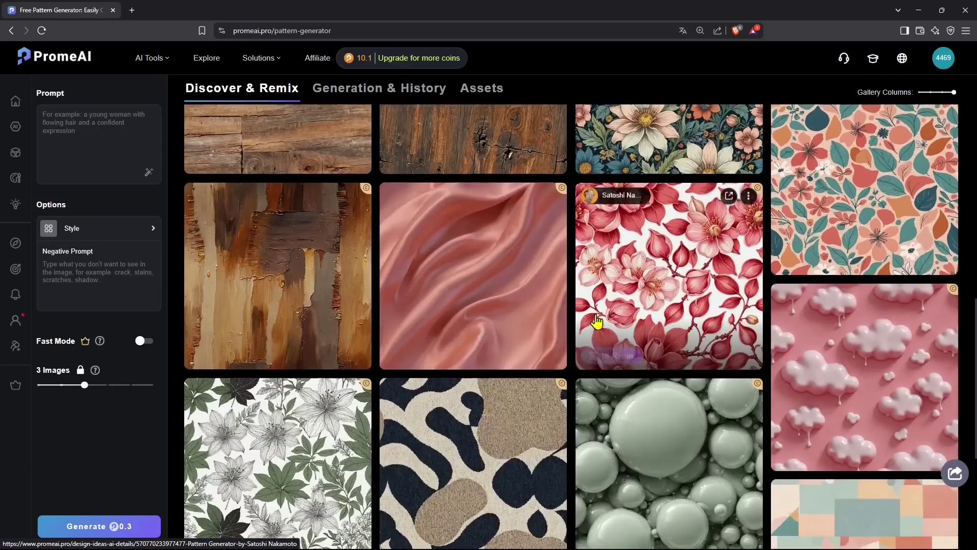
scroll(362, 330, "up", 5)
scroll(362, 330, "up", 8)
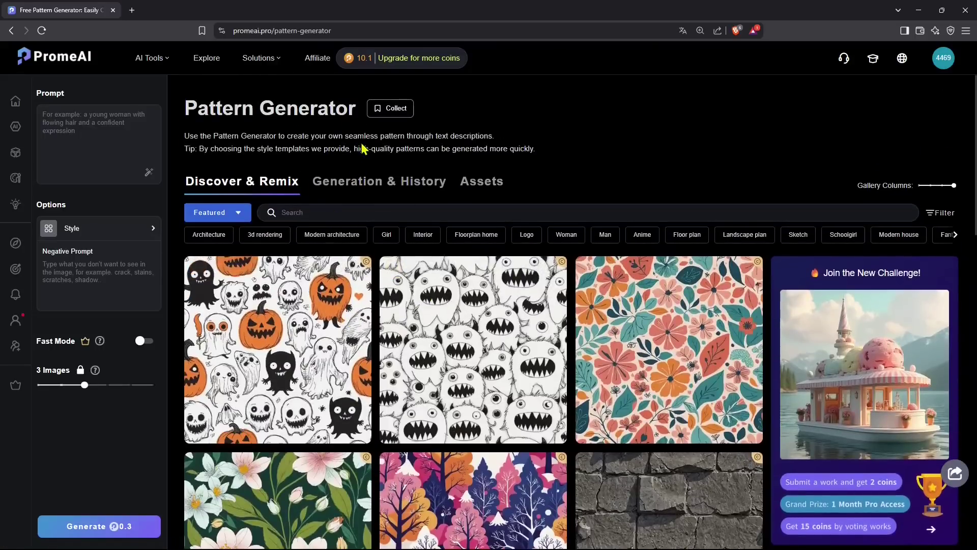
left_click_drag(347, 135, 405, 135)
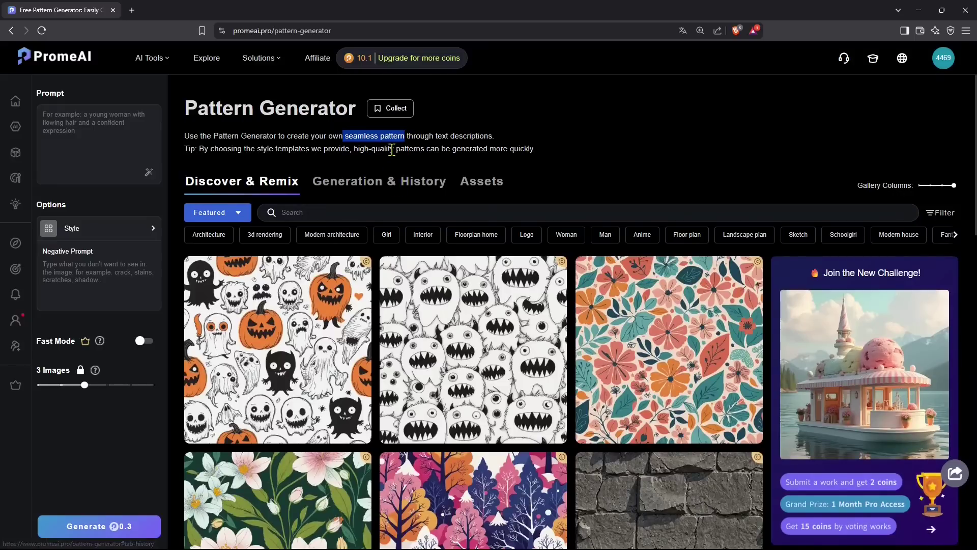
mouse_move(491, 324)
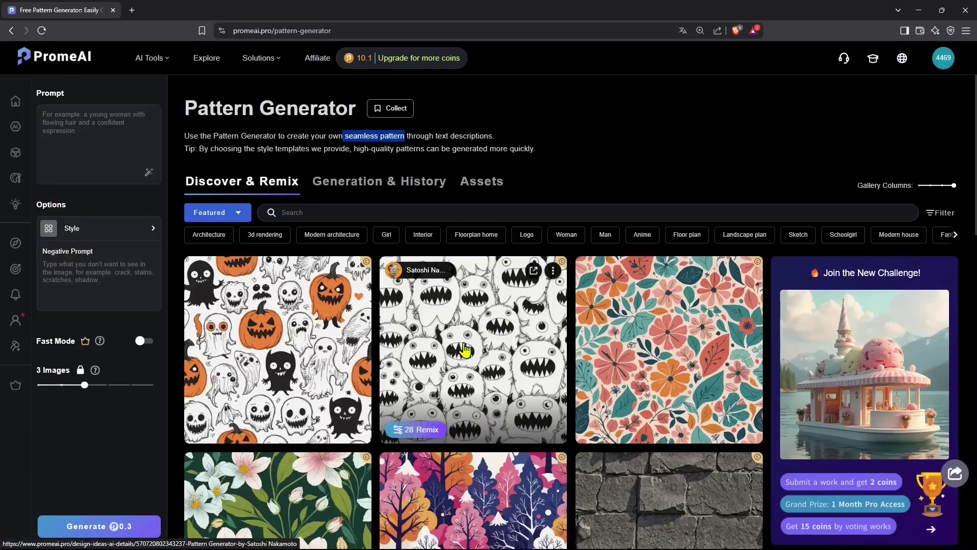
scroll(473, 338, "down", 8)
scroll(461, 355, "down", 4)
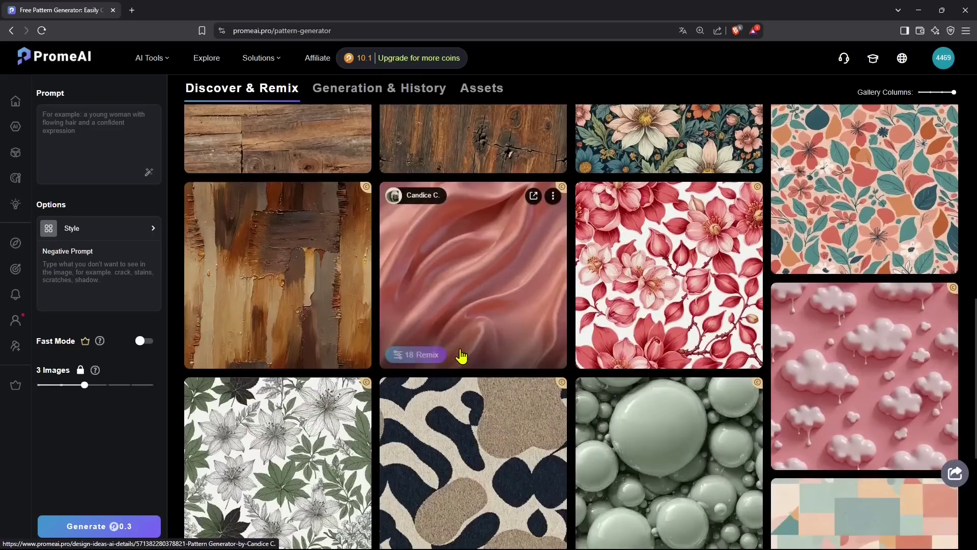
scroll(560, 330, "down", 5)
scroll(509, 364, "up", 15)
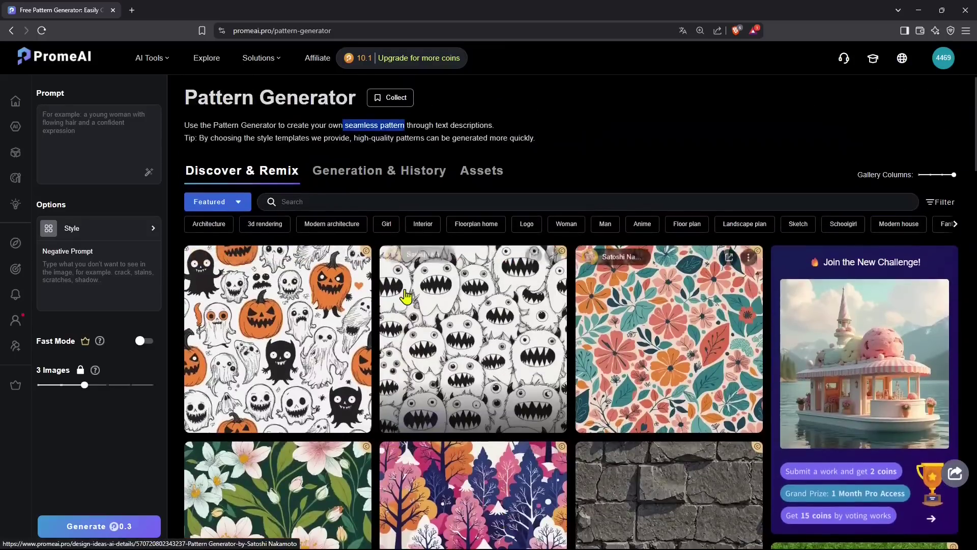
- Check the Generation & History and Assets sections, and return to Discover & Remix
left_click(433, 180)
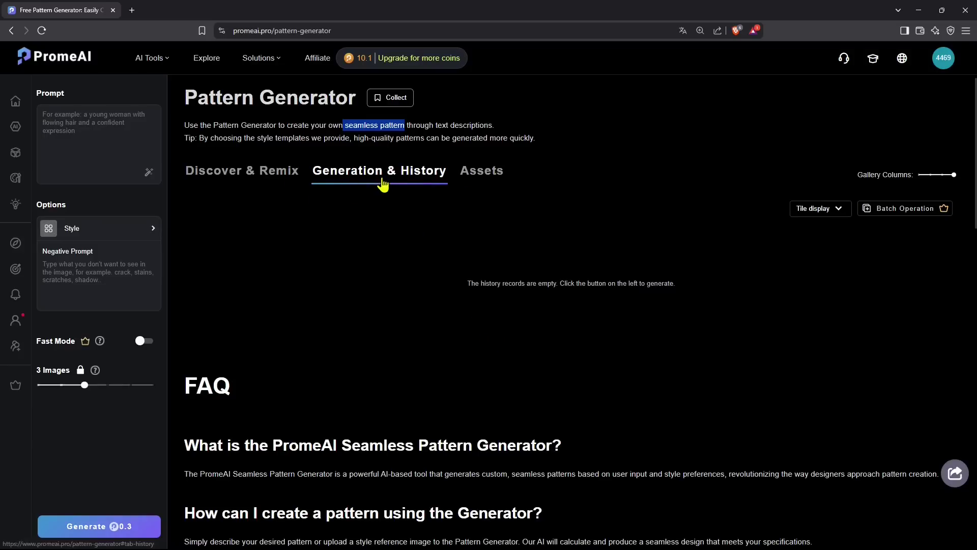
left_click(472, 179)
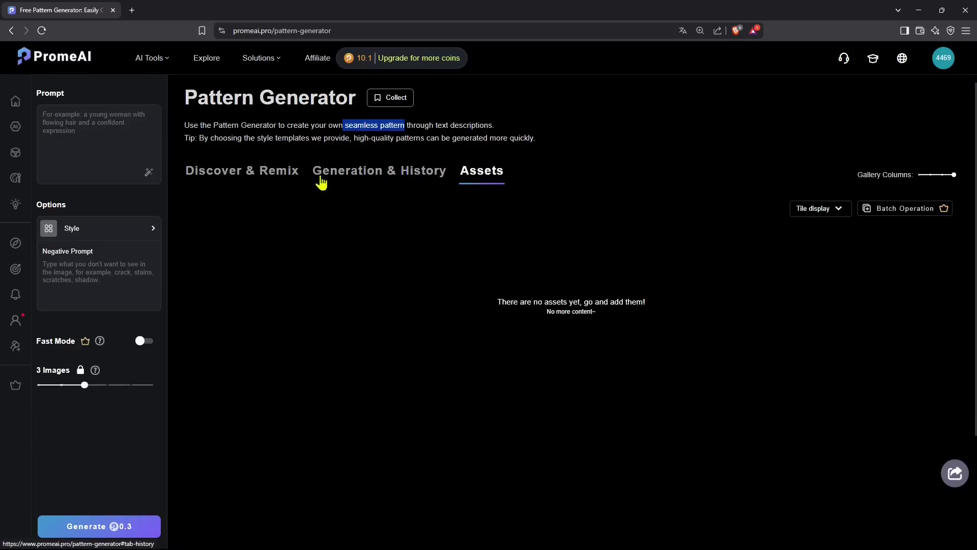
left_click(282, 180)
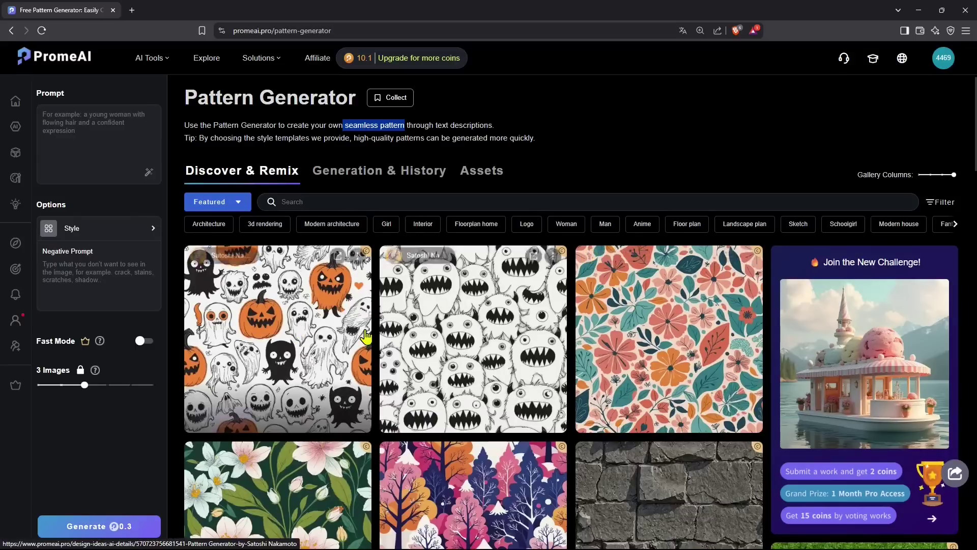
- Enter the prompt "pattern technical hexagon seamless black and white" and have the AI expand it
left_click(90, 132)
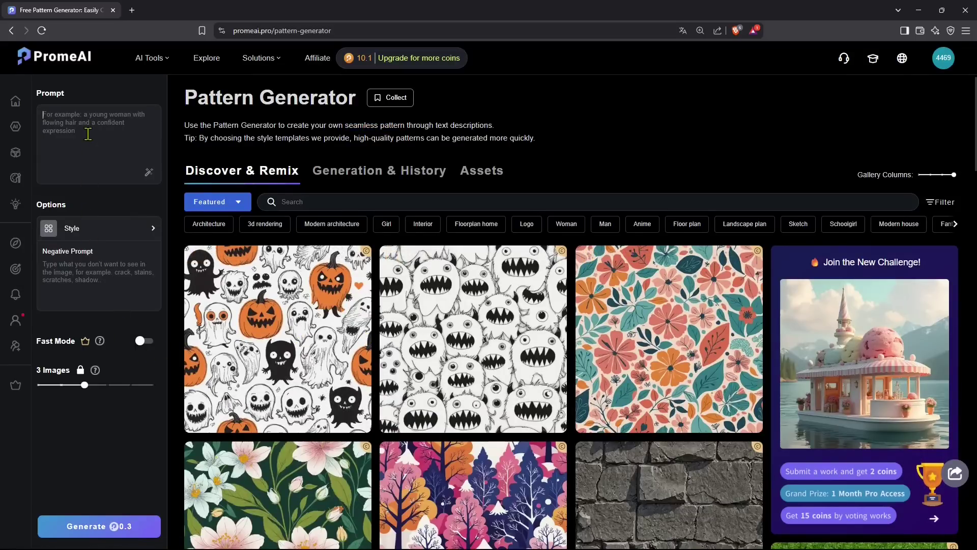
type("p")
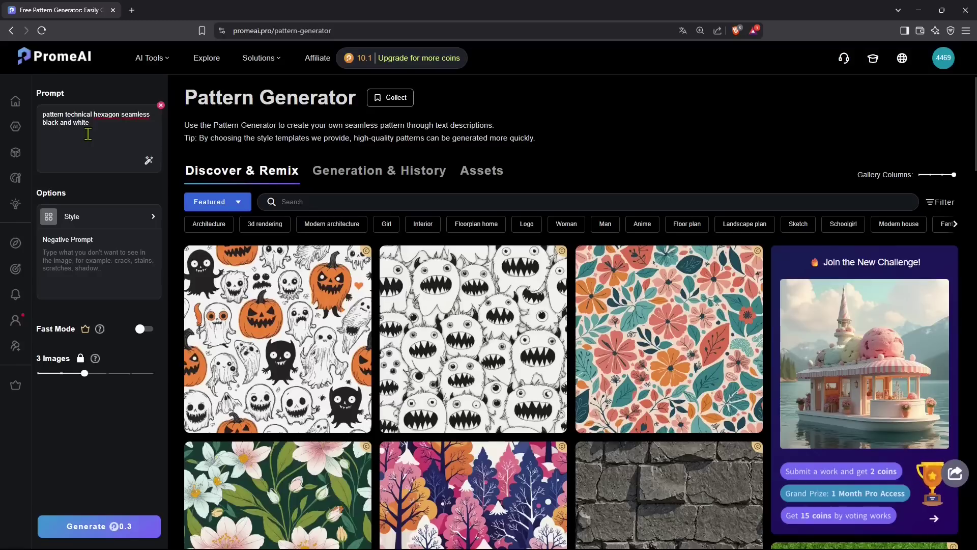
left_click(150, 162)
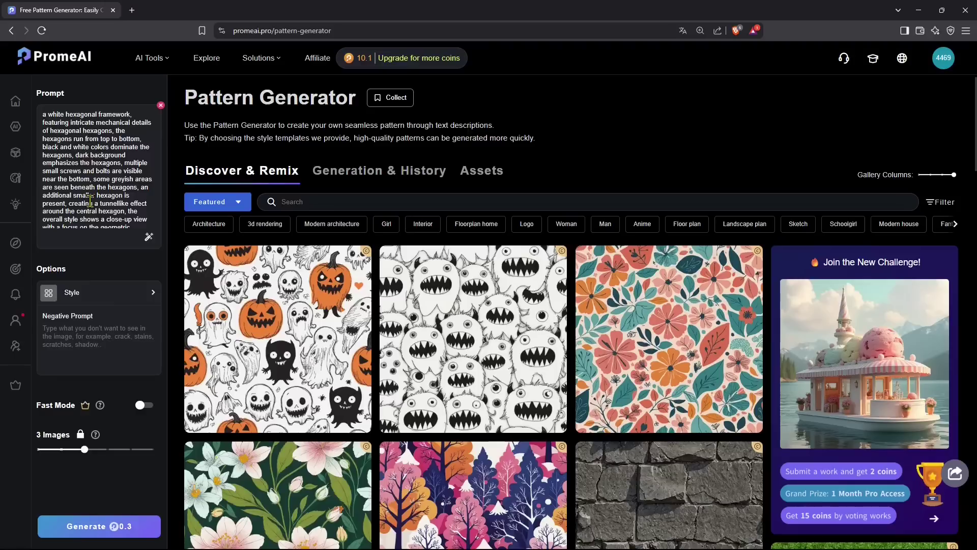
- Review the expanded prompt and cut it down to "a black hexagonal framework," replacing the framework's colour
scroll(90, 202, "down", 1)
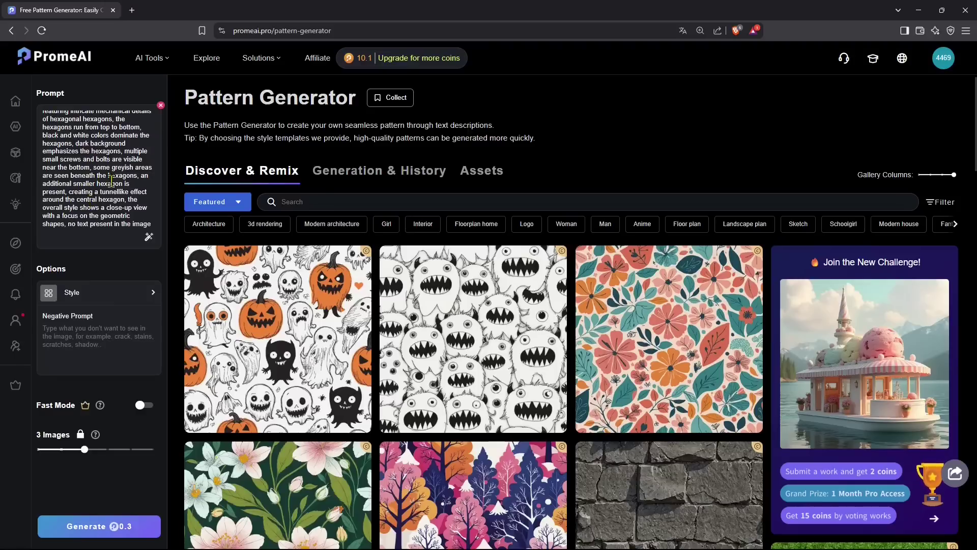
scroll(122, 220, "up", 1)
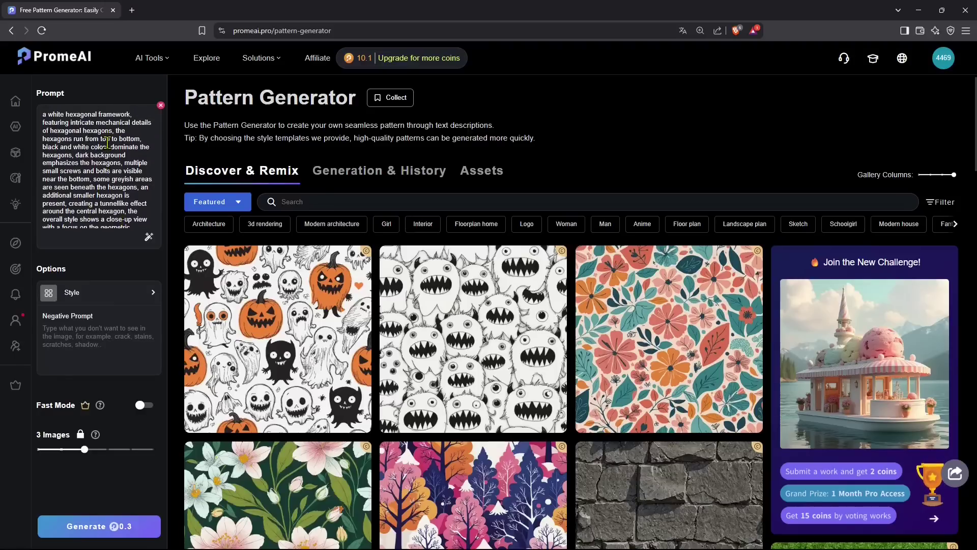
left_click_drag(116, 130, 137, 248)
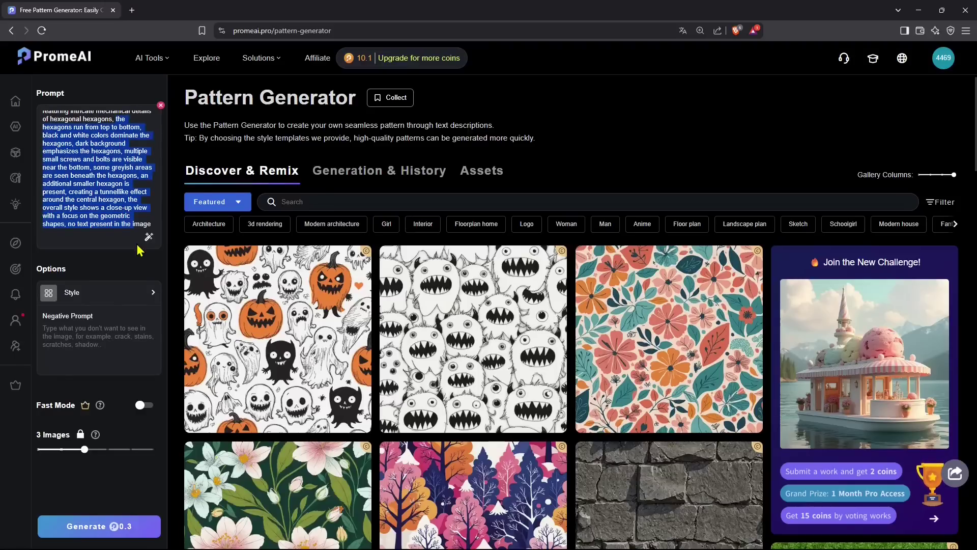
key("BackSpace")
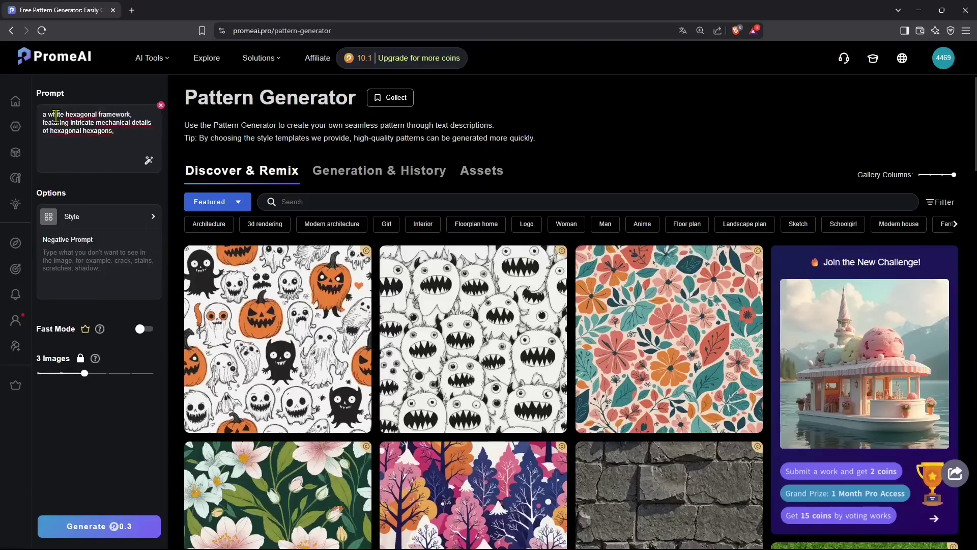
type("black")
left_click_drag(43, 123, 133, 141)
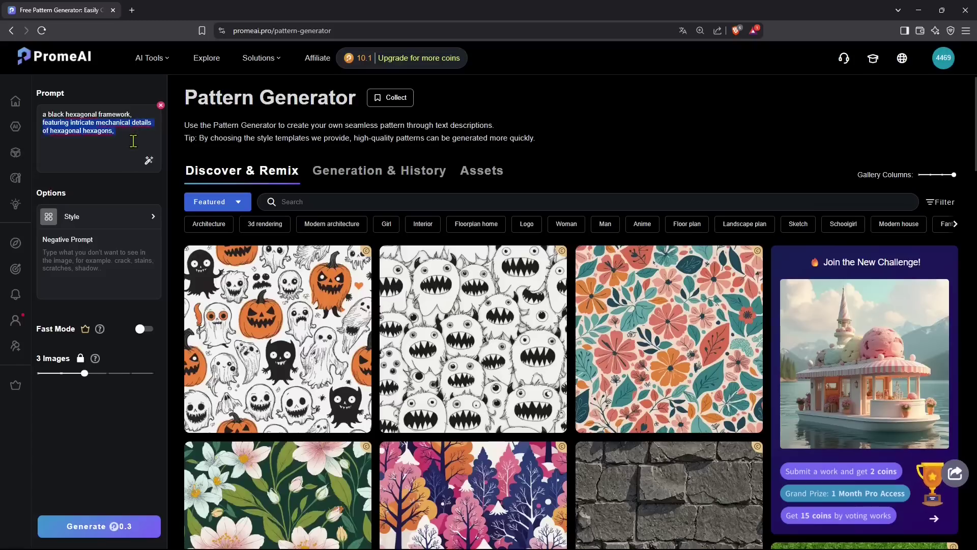
key("BackSpace")
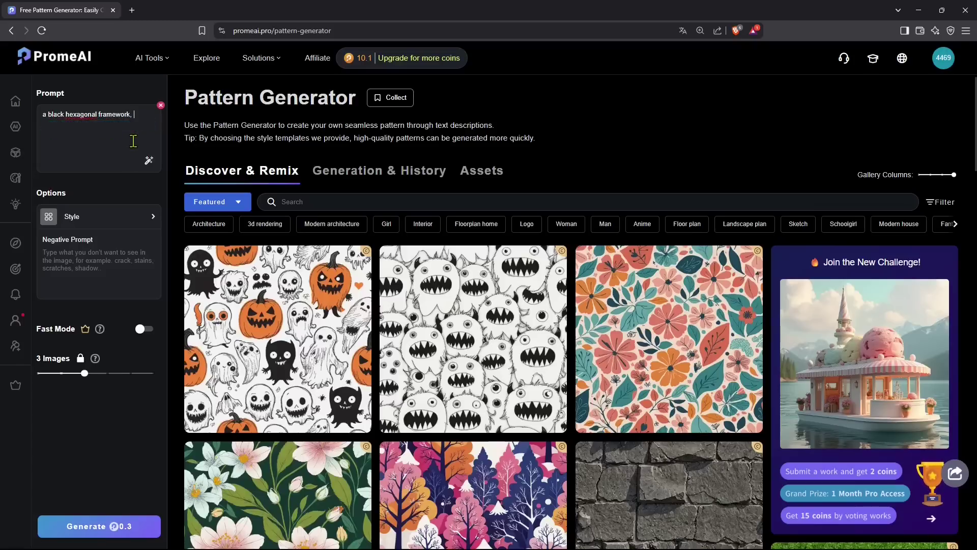
- Reword the prompt as "a simble black techincal hexagonal framework with white background" and set the negative prompt to "crack, stain, dirt"
left_click(49, 114)
type("simble")
left_click(86, 117)
type("techincal")
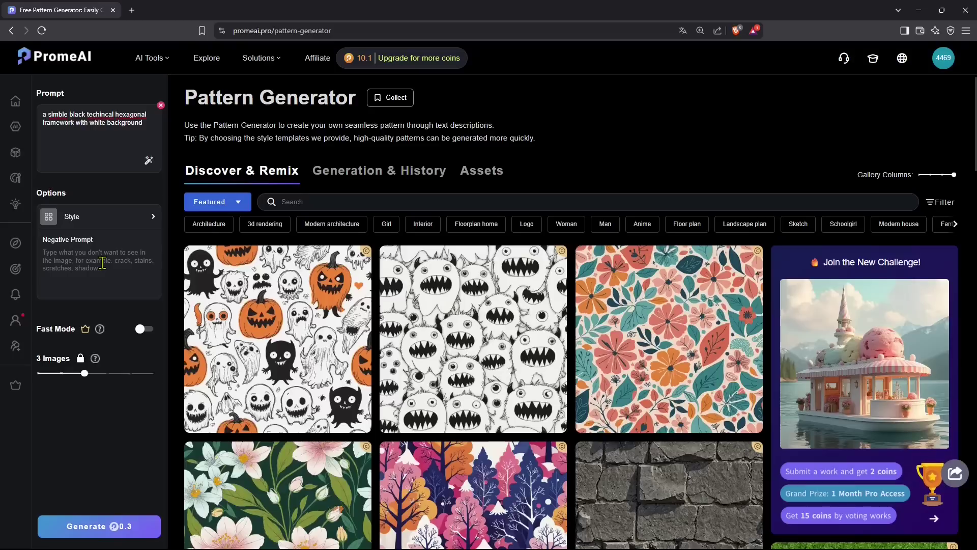
type("crack, stain, dirt")
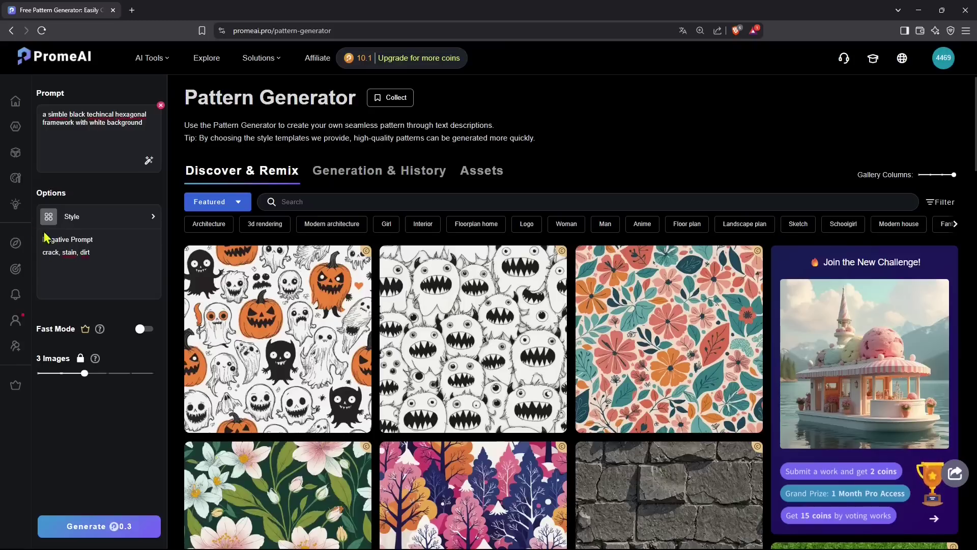
- Open the style library and look over the Vector Pattern and Realistic Material styles
left_click(77, 220)
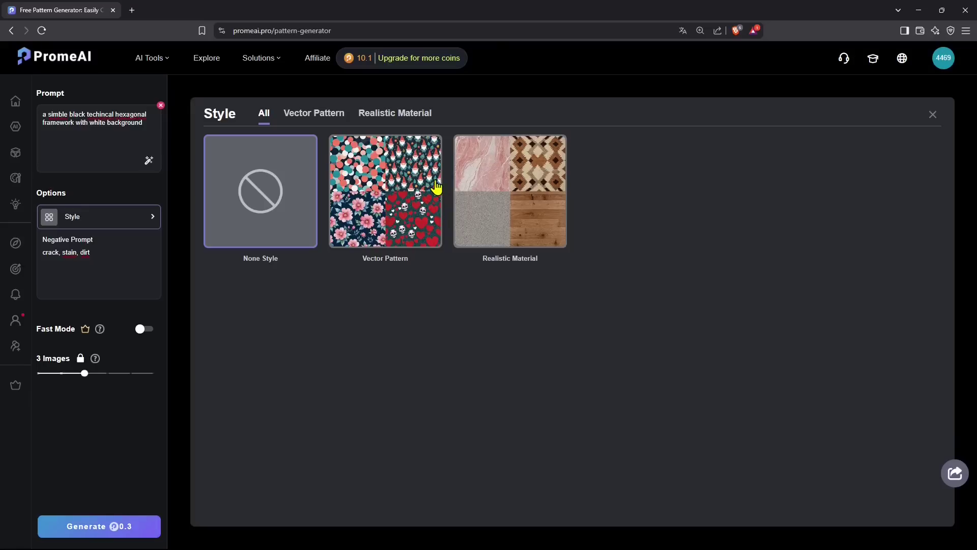
left_click(324, 115)
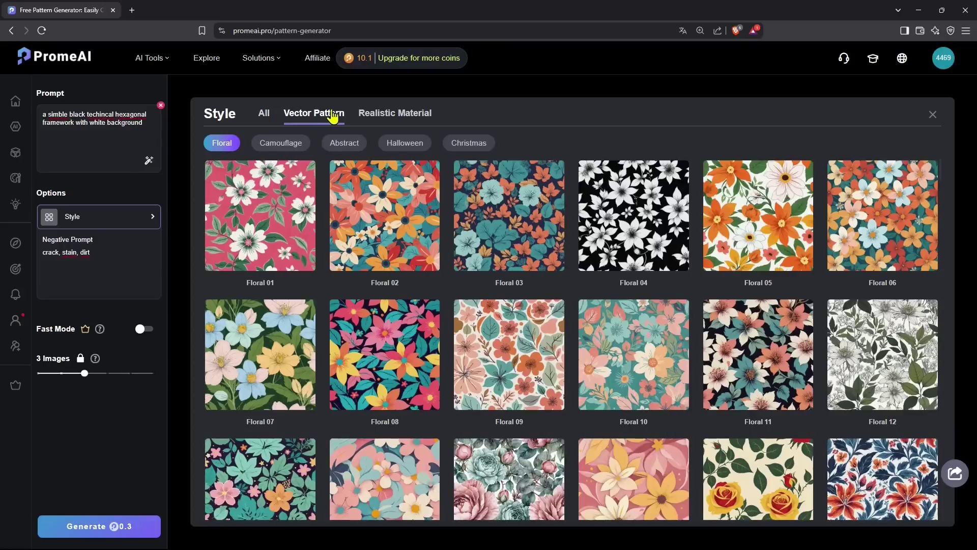
left_click(383, 119)
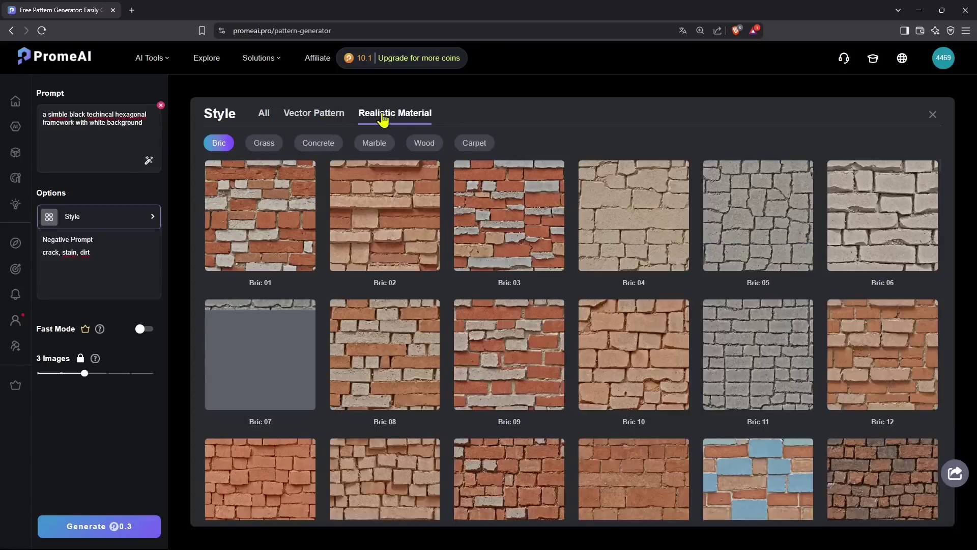
scroll(654, 344, "down", 3)
- Examine the Vector Pattern styles across the Floral, Camouflage, Abstract, Halloween and Christmas categories
left_click(324, 121)
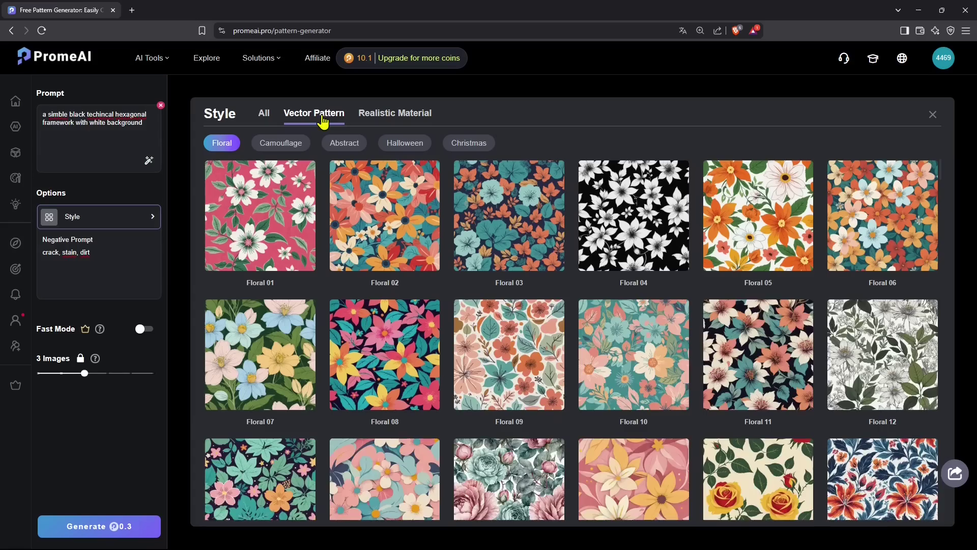
scroll(389, 277, "down", 3)
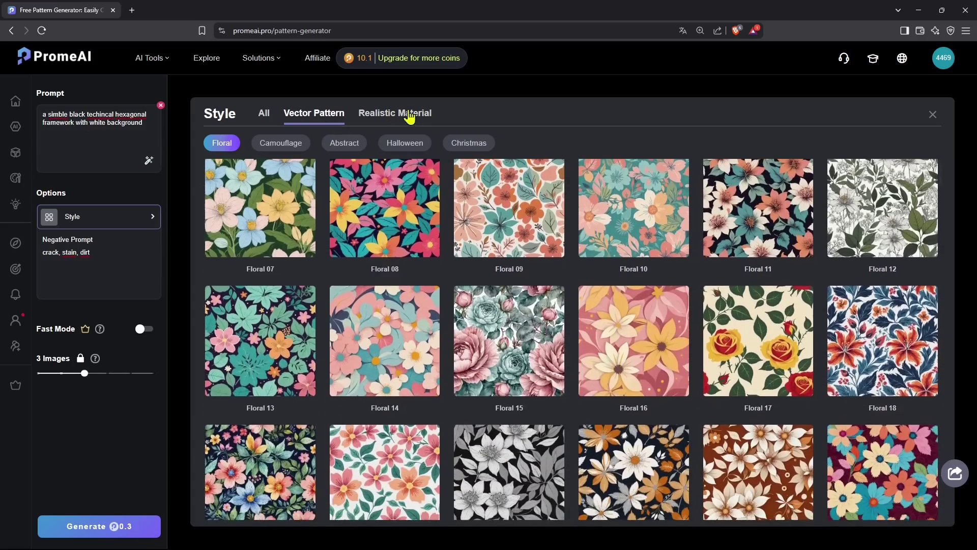
scroll(421, 293, "down", 12)
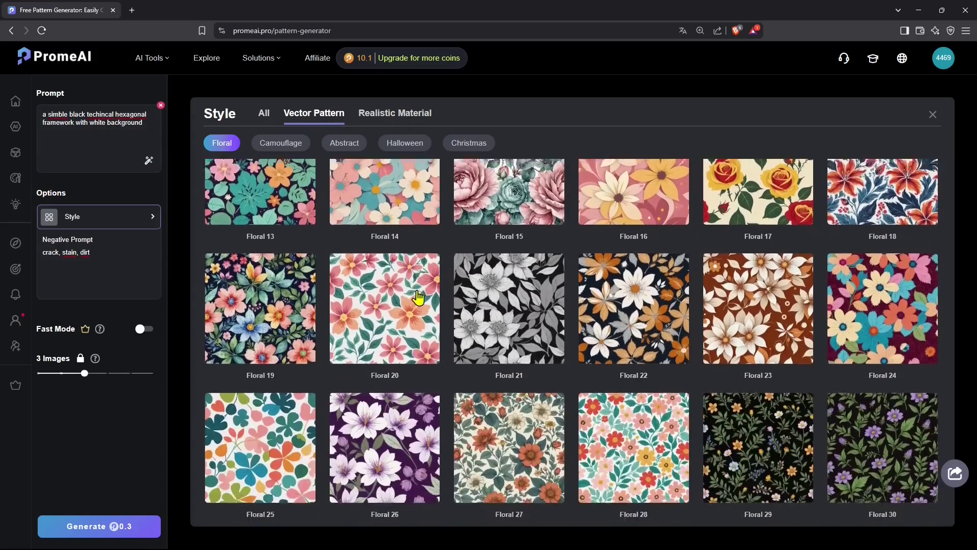
scroll(421, 294, "down", 15)
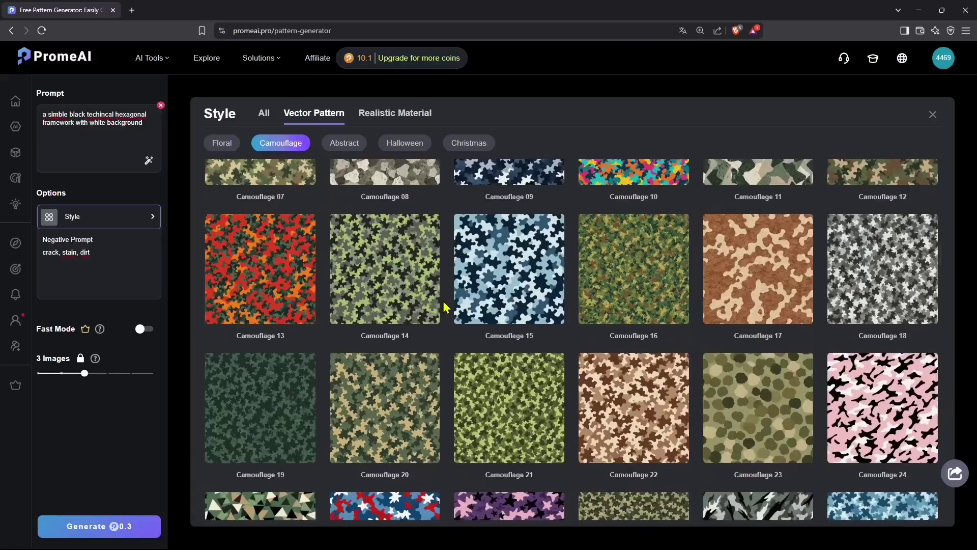
scroll(444, 301, "down", 10)
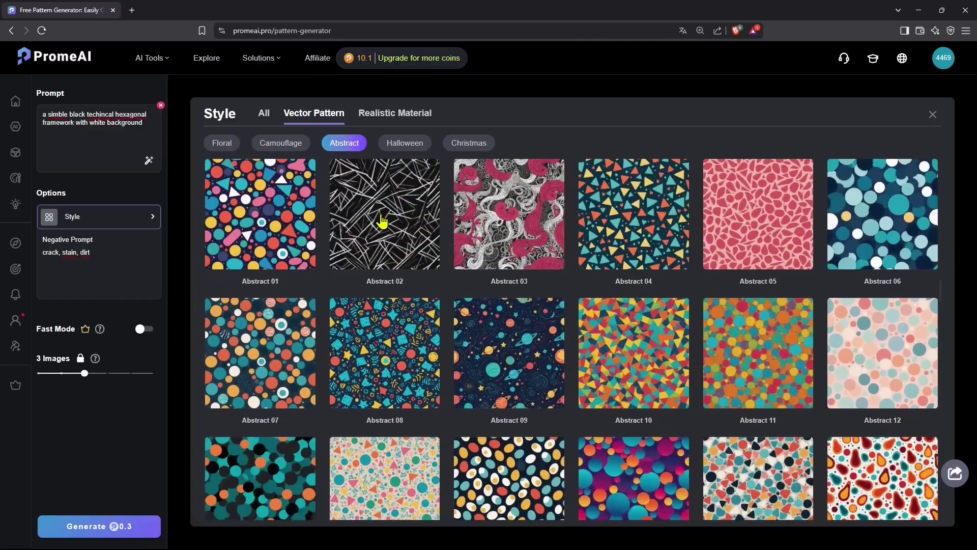
scroll(456, 330, "down", 5)
scroll(456, 330, "down", 10)
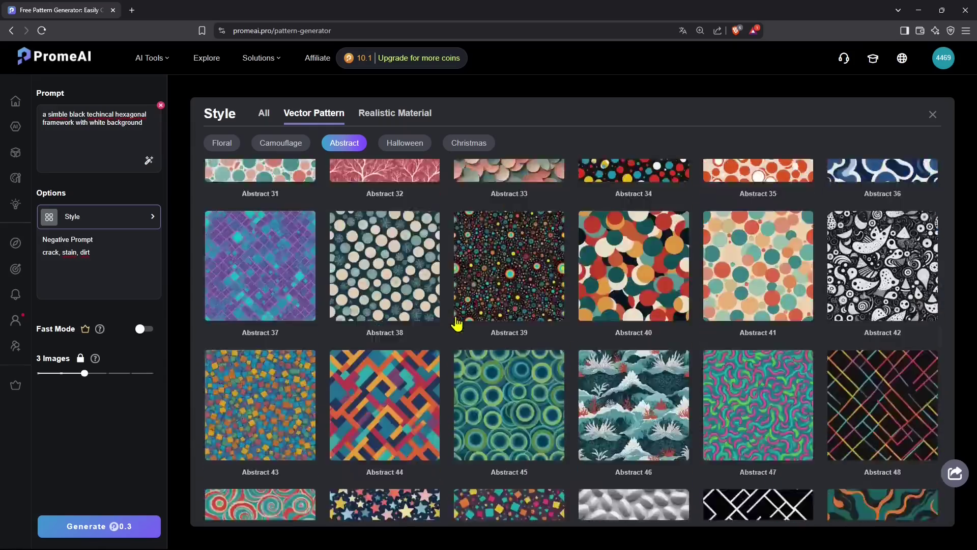
scroll(760, 366, "down", 2)
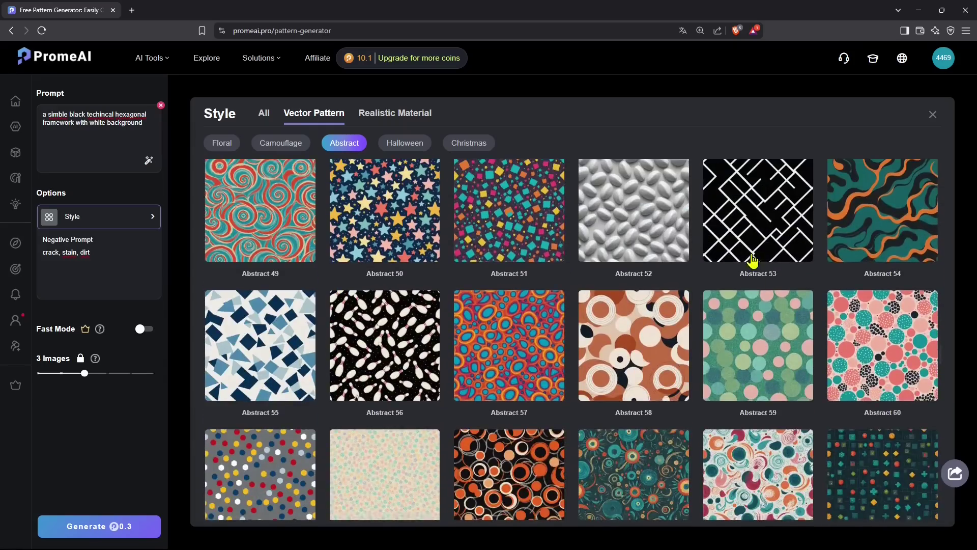
scroll(622, 387, "down", 10)
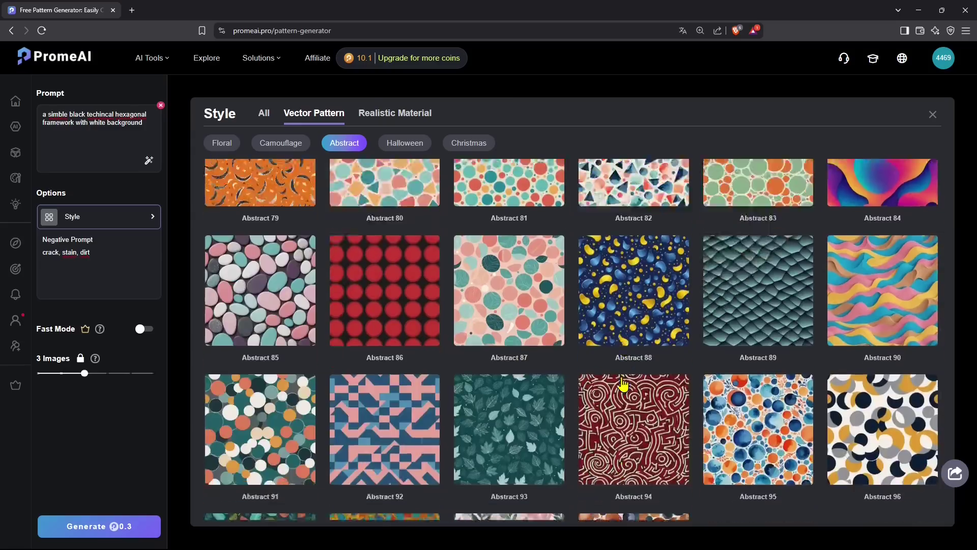
scroll(623, 385, "down", 7)
scroll(625, 383, "down", 3)
scroll(626, 381, "down", 3)
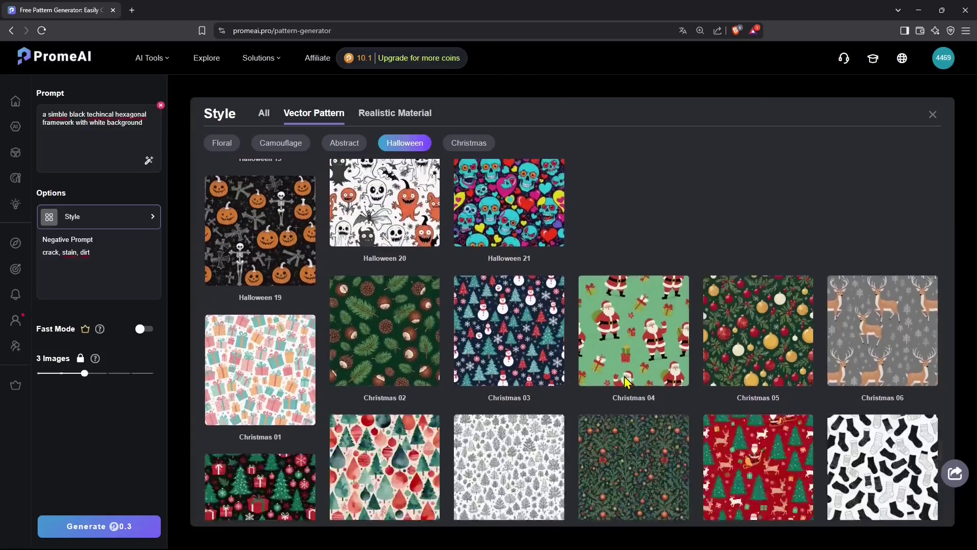
scroll(625, 382, "down", 10)
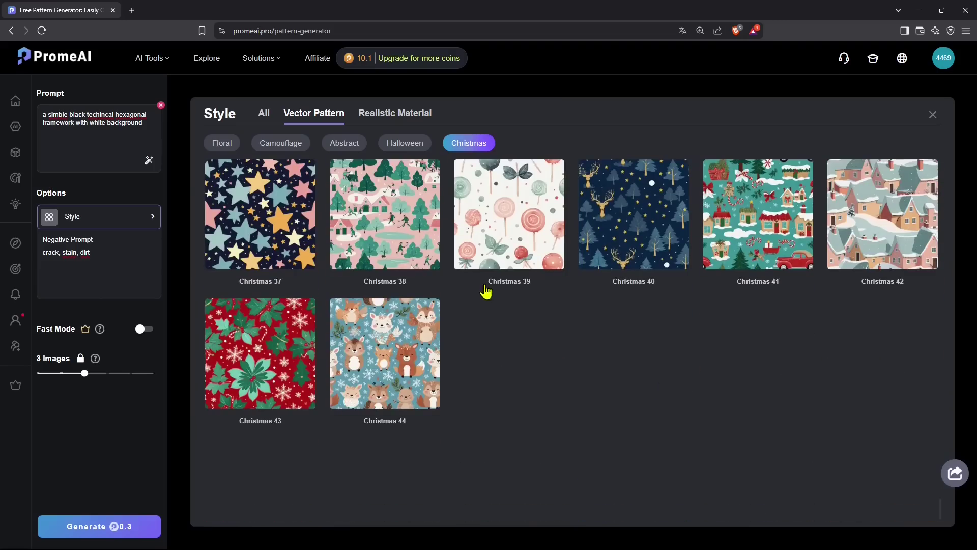
scroll(491, 292, "up", 10)
- Choose the Abstract 53 style from the Vector Pattern library and generate the hexagonal framework pattern
left_click(358, 146)
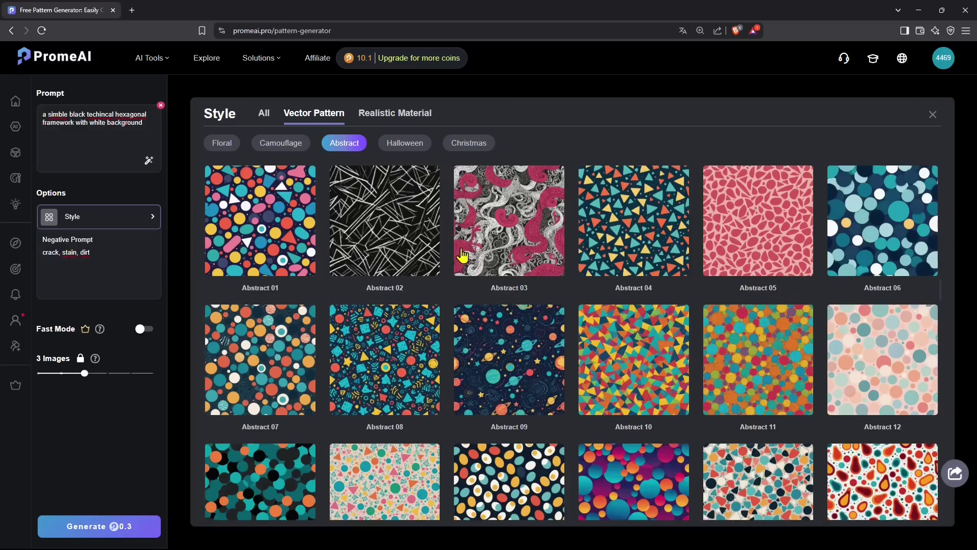
scroll(569, 318, "down", 6)
scroll(568, 318, "down", 5)
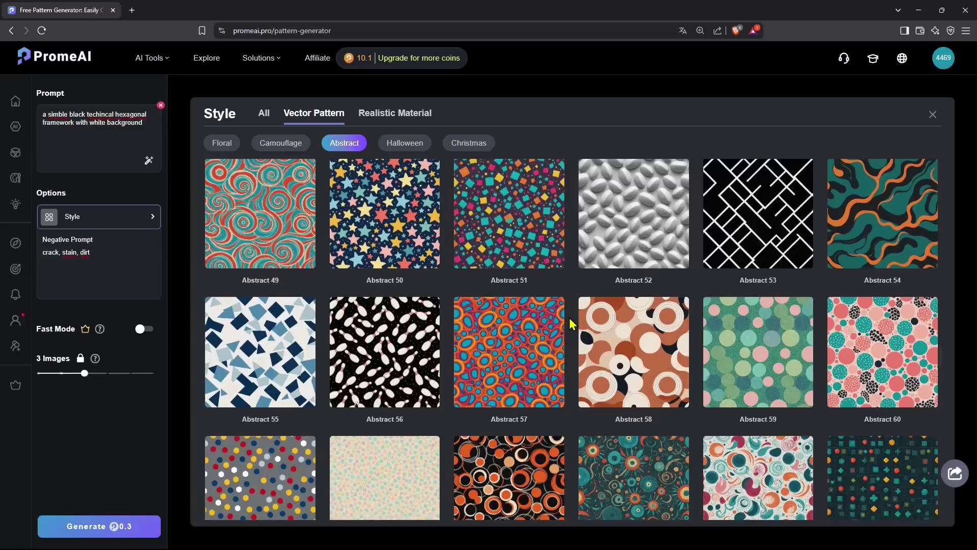
left_click(780, 239)
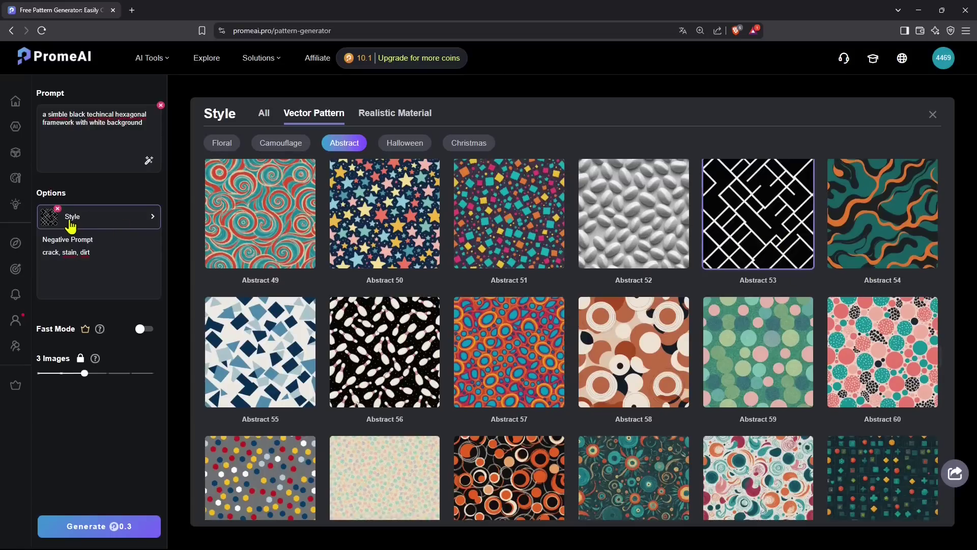
left_click(97, 256)
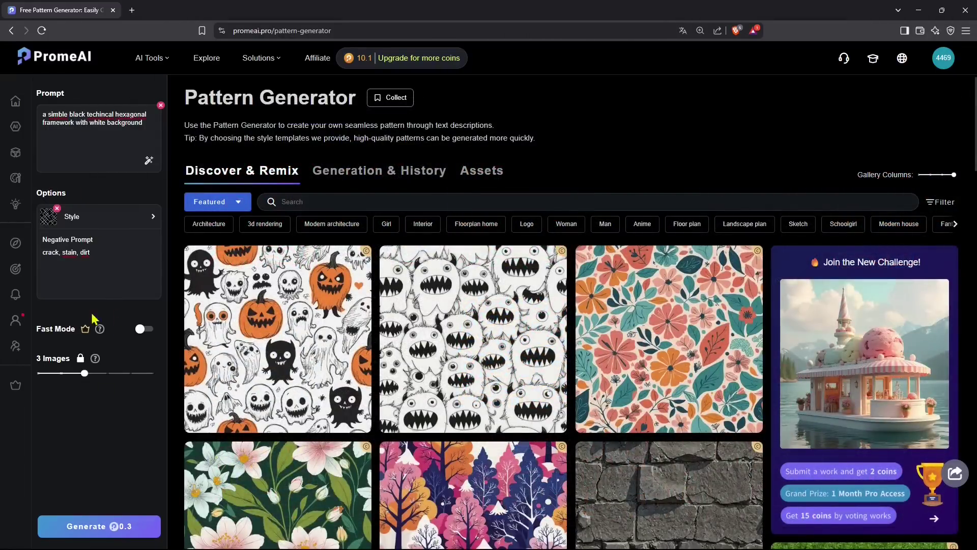
left_click(97, 526)
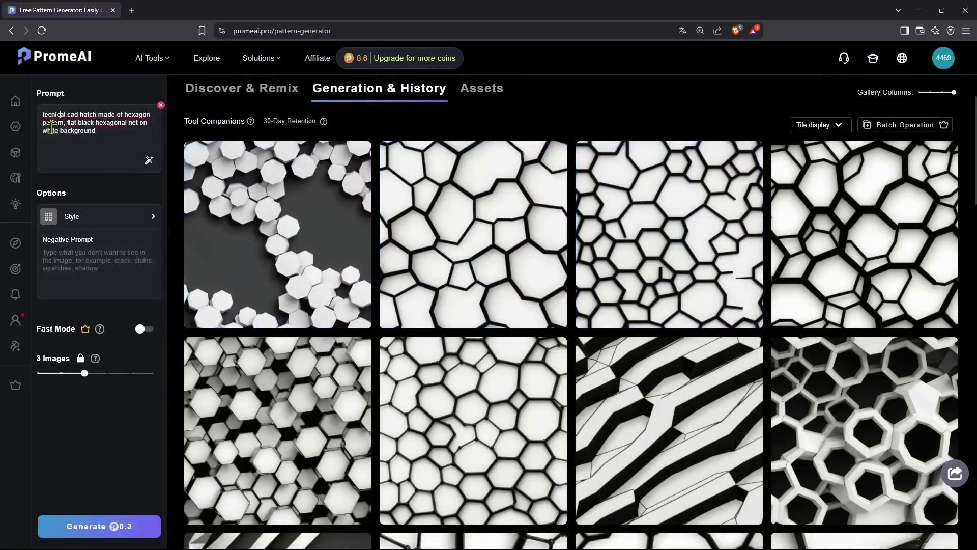
- Correct the start of the prompt to read "technical cad hatch made of hexagons," removing the word "pattern"
type("h")
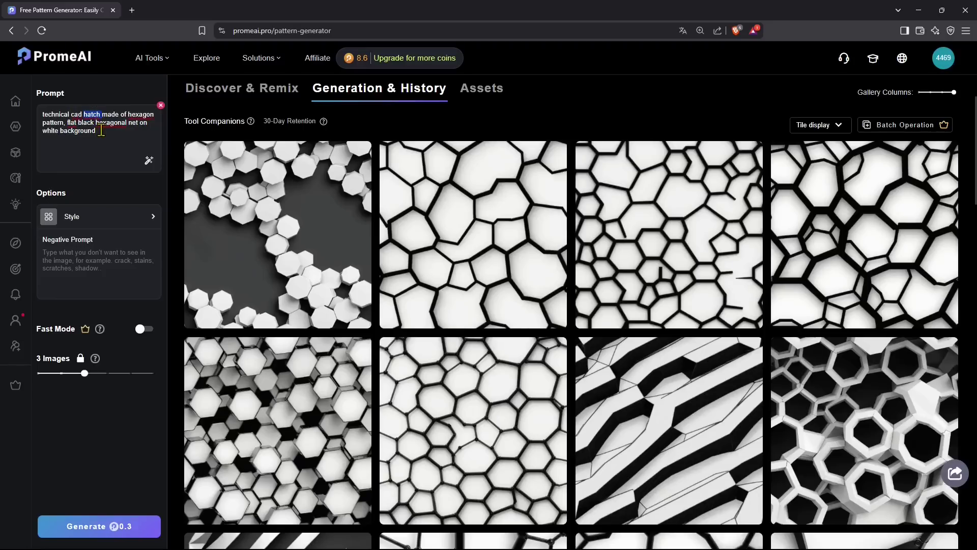
double_click(53, 124)
key("BackSpace")
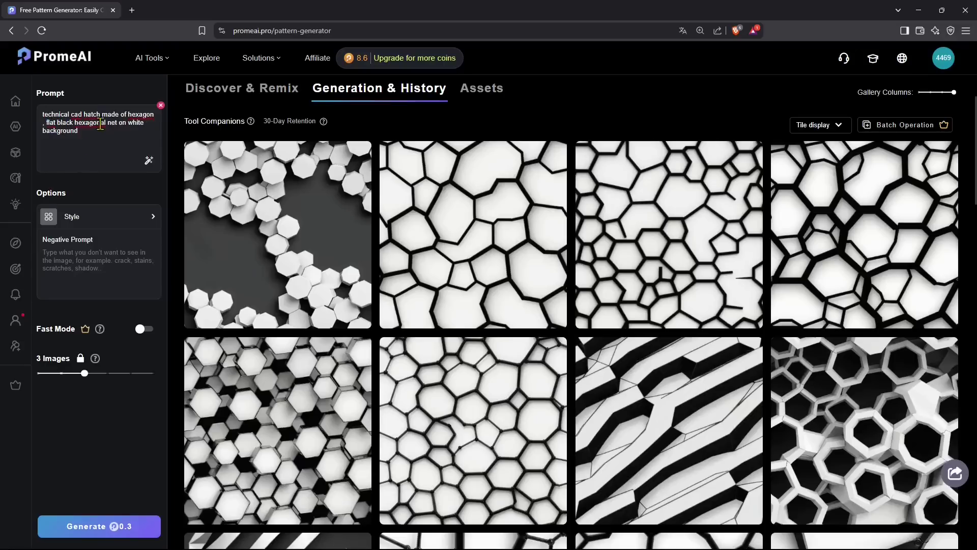
type("s")
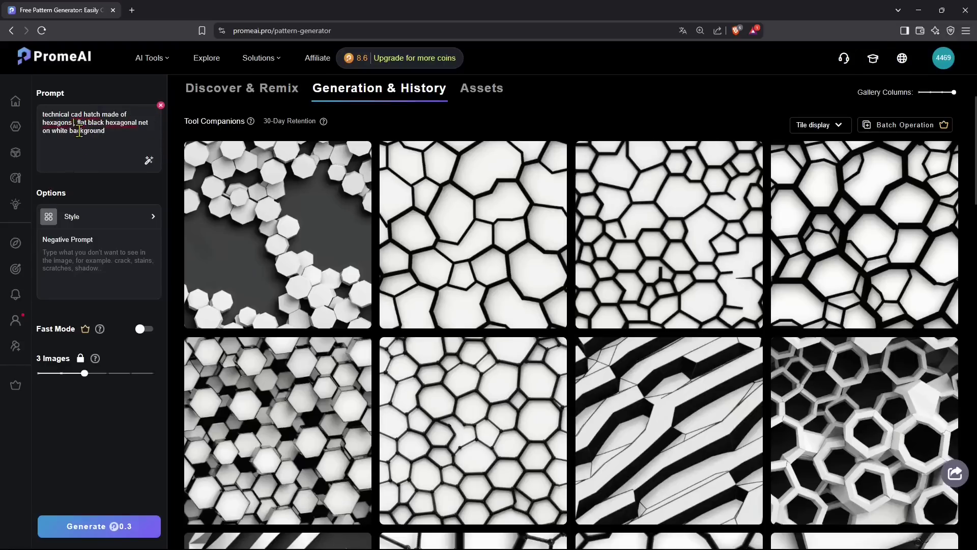
key("Delete")
- Replace "net" with "pattern" so the prompt ends "flat black hexagonal pattern on white background", and generate the images
type("pattern")
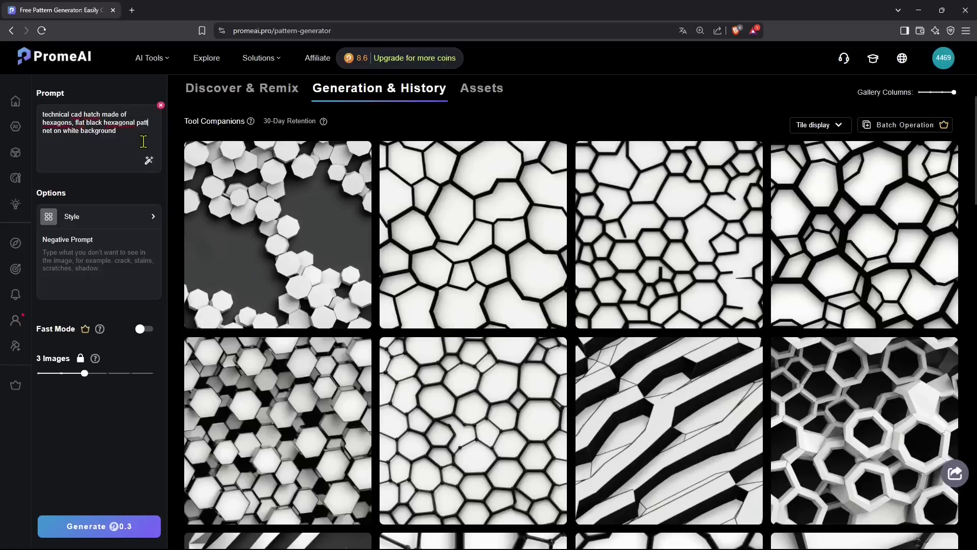
key("ctrl+a")
left_click(67, 133)
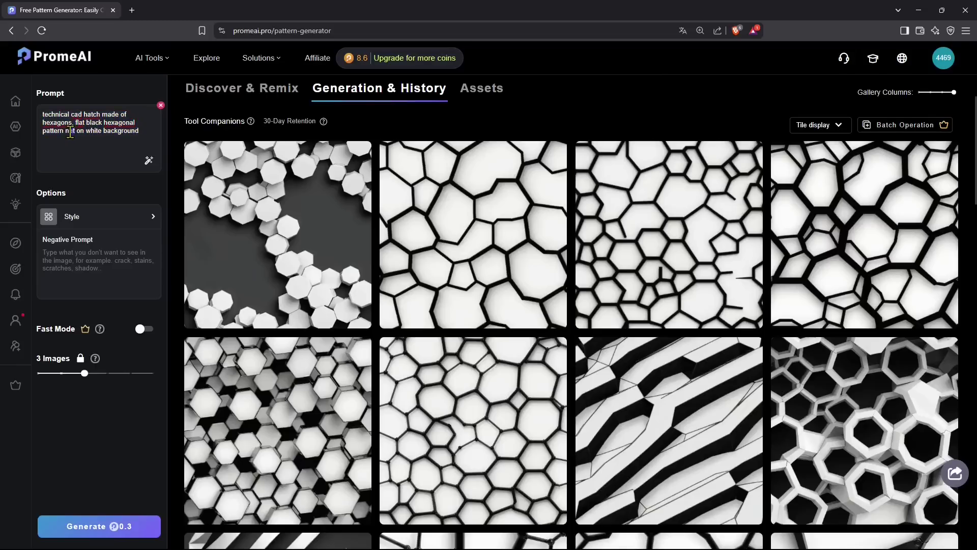
key("Delete")
key("Delete")
key("Delete")
key("Delete")
left_click(131, 526)
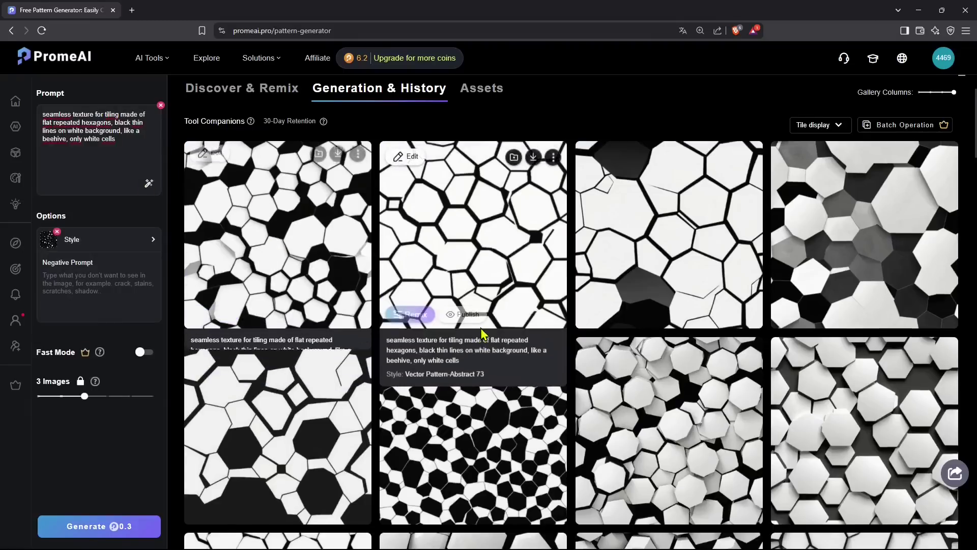
- Look over the generated hexagon patterns and the Bric styles in the Realistic Material library
scroll(535, 342, "down", 3)
scroll(366, 300, "up", 4)
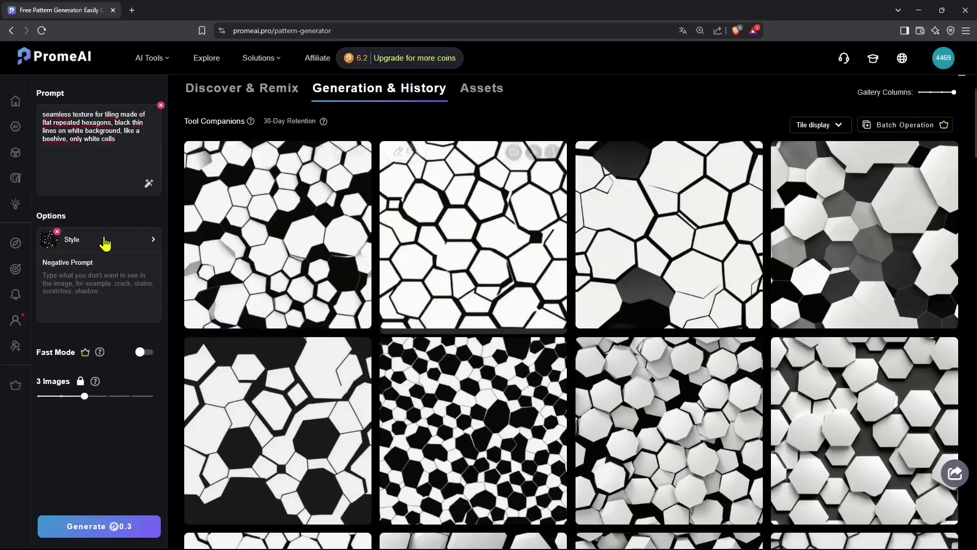
left_click(72, 247)
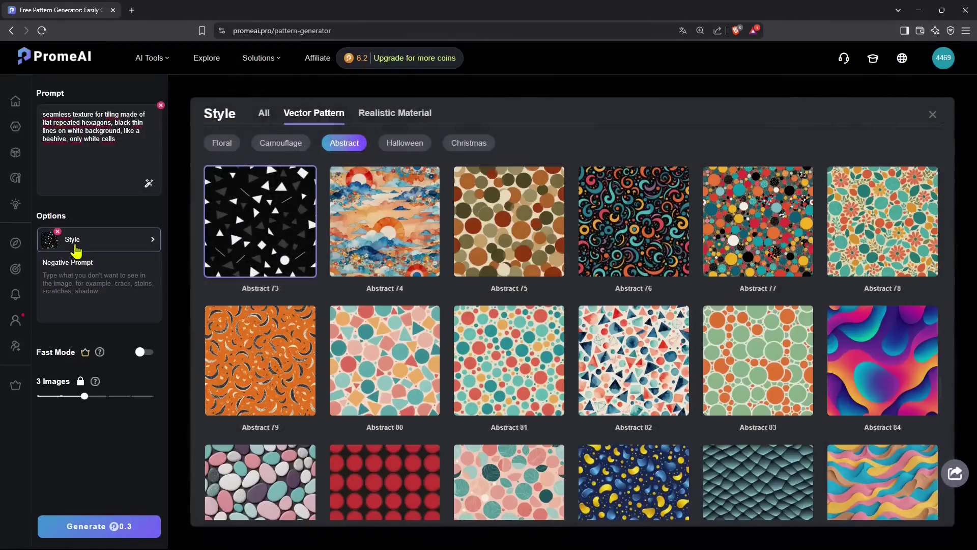
left_click(383, 122)
scroll(523, 284, "down", 15)
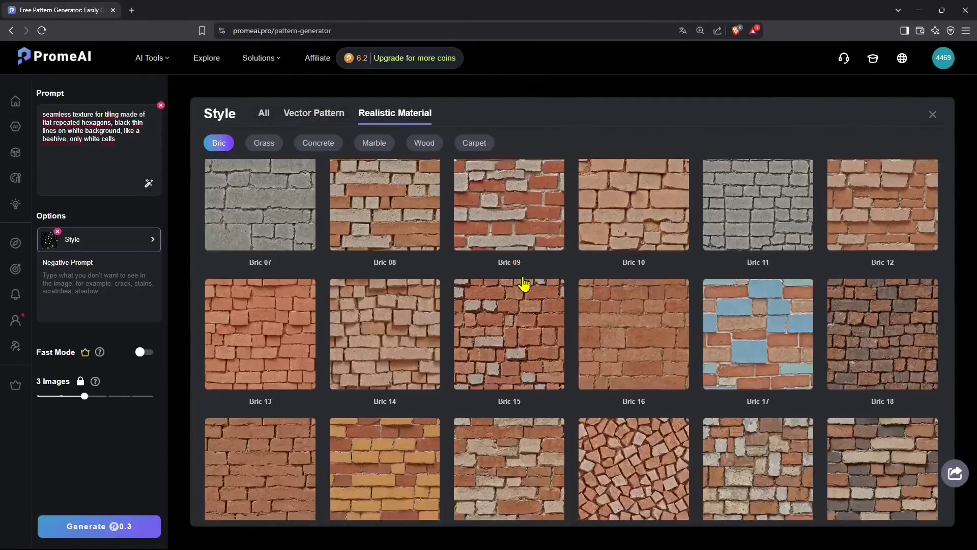
scroll(525, 283, "down", 5)
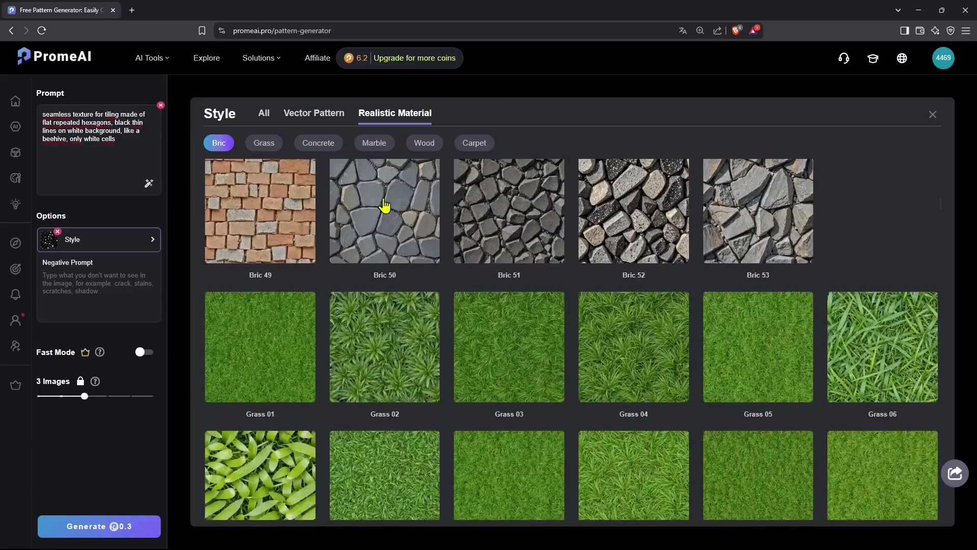
- Examine the Grass, Concrete, Marble, Wood and Carpet categories of the Realistic Material styles
left_click(265, 145)
left_click(326, 146)
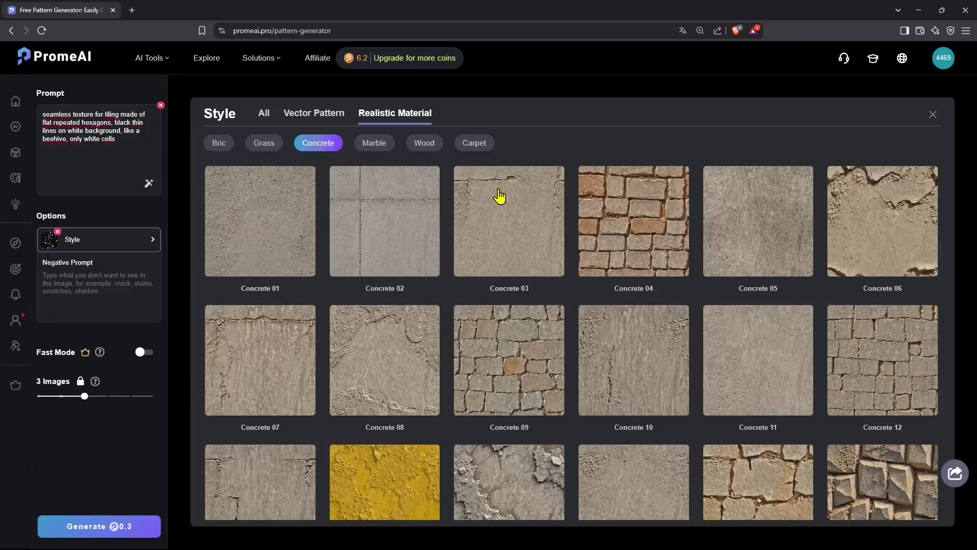
left_click(374, 147)
left_click(421, 150)
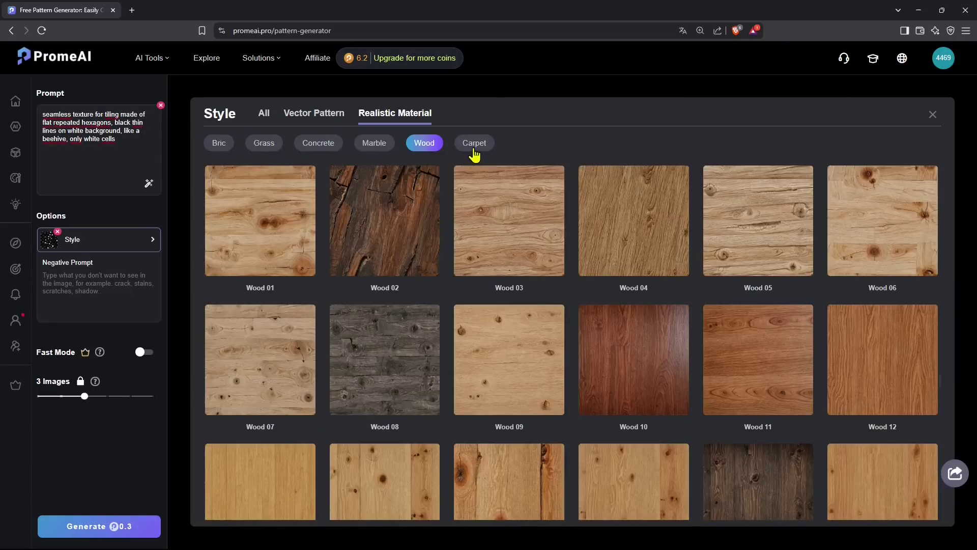
left_click(473, 150)
left_click(312, 148)
left_click(272, 146)
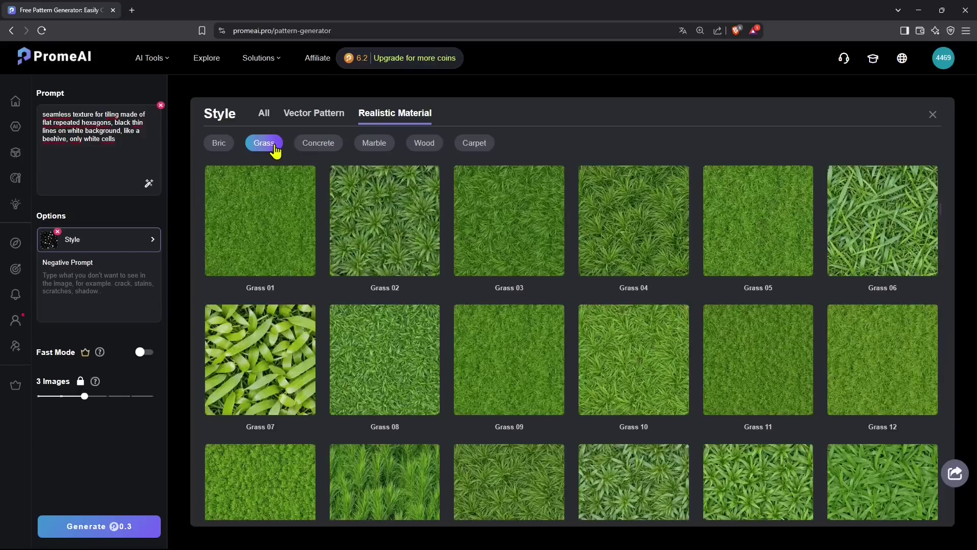
- Choose the Wood 70 style from the realistic Wood materials and generate the hexagon tiling with it
left_click(425, 144)
scroll(572, 341, "down", 10)
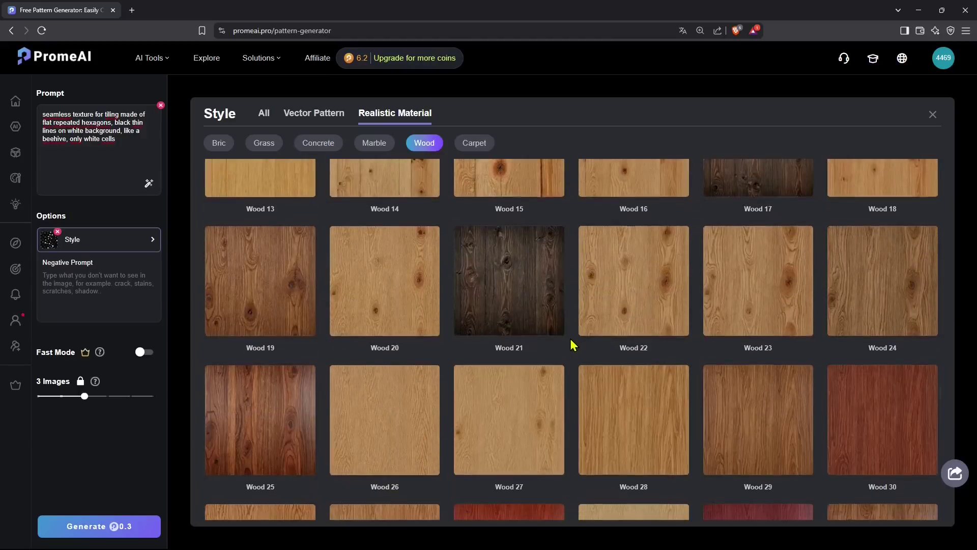
scroll(571, 346, "down", 20)
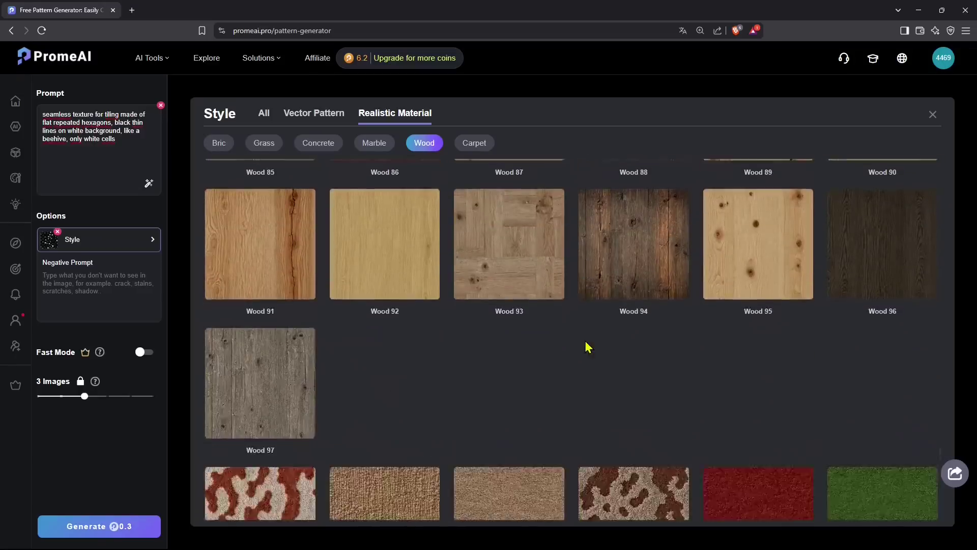
scroll(585, 345, "down", 5)
scroll(569, 345, "up", 12)
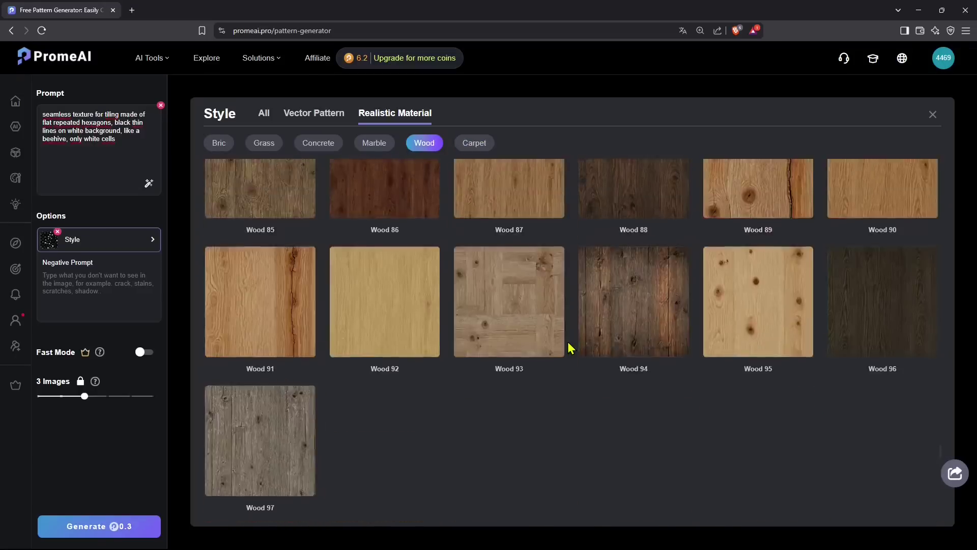
scroll(564, 340, "up", 5)
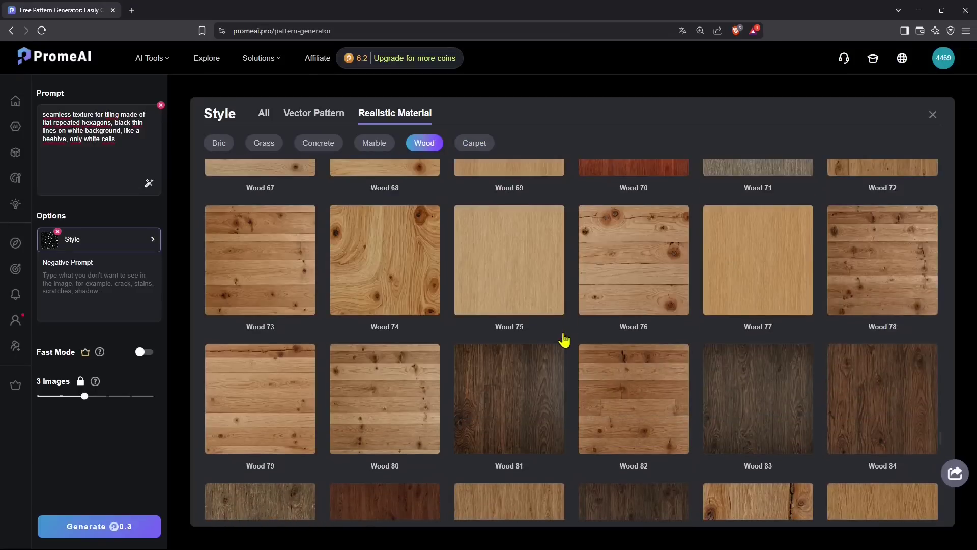
scroll(564, 339, "up", 4)
left_click(614, 376)
left_click(121, 526)
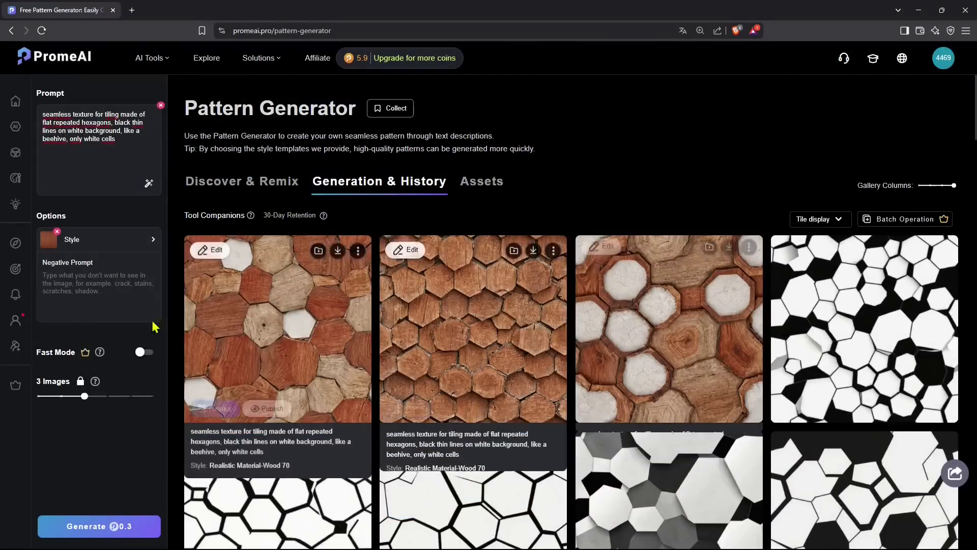
- Change the style to Concrete 08 from the realistic Concrete materials
left_click(151, 242)
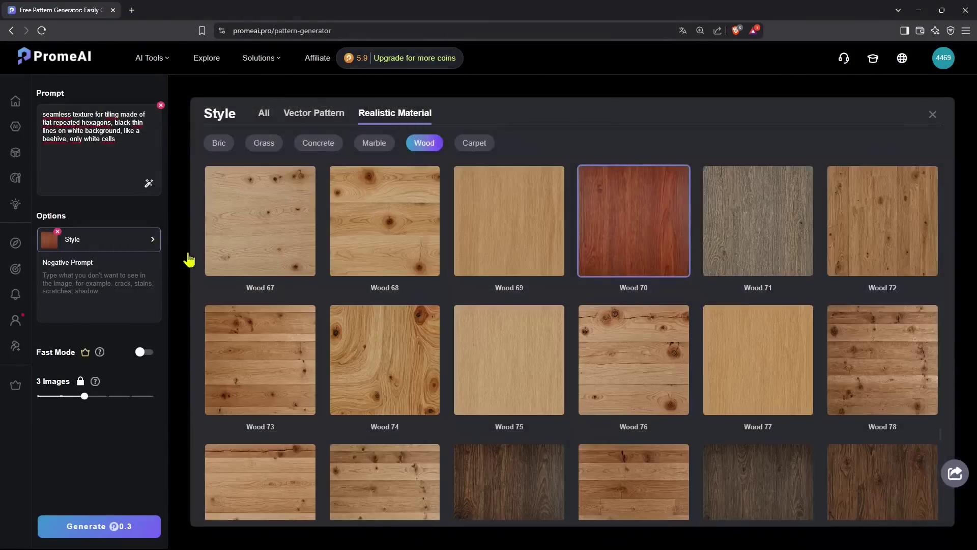
left_click(338, 145)
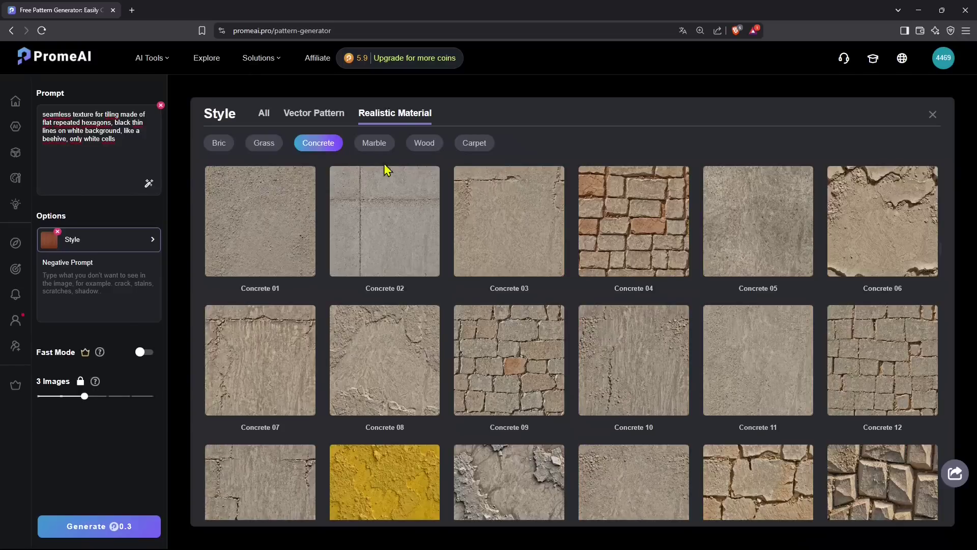
scroll(537, 365, "down", 3)
scroll(537, 365, "up", 5)
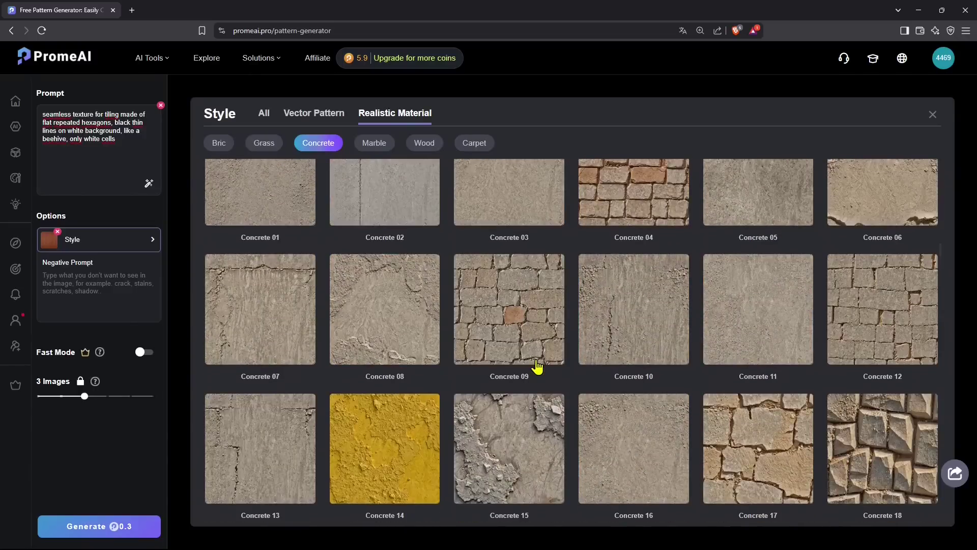
left_click(408, 289)
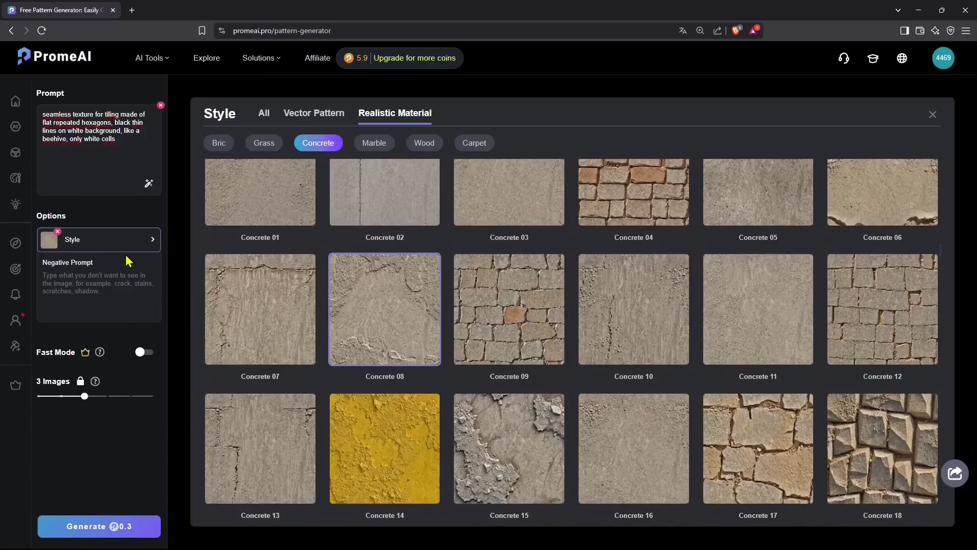
- Replace the whole prompt with "seamless texture modern concrete tiles" and generate the images
left_click(85, 154)
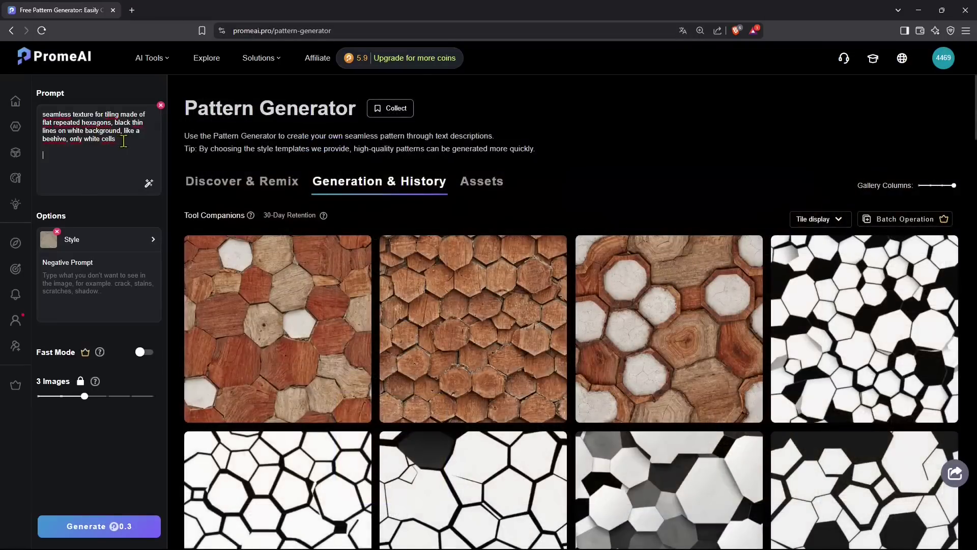
left_click_drag(124, 141, 46, 117)
type("sem")
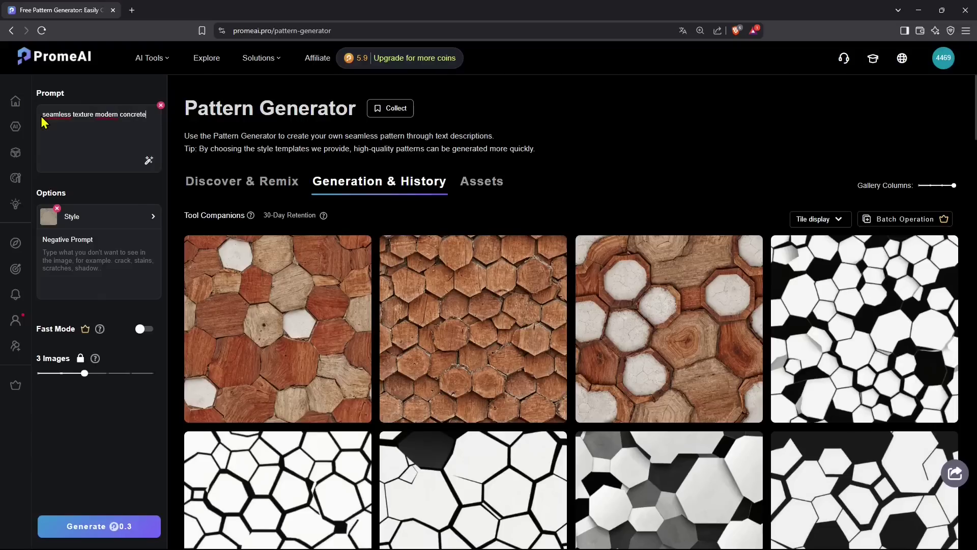
type("les")
key("Return")
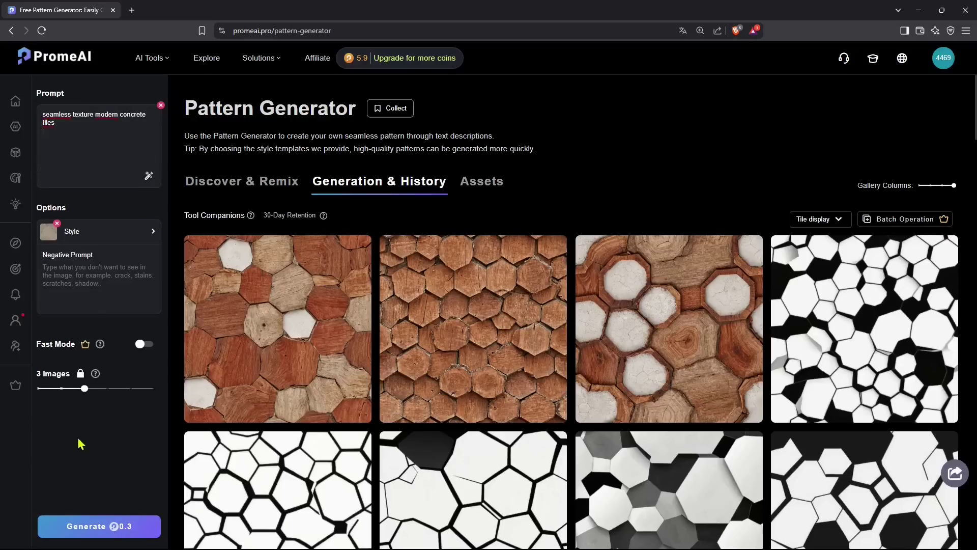
left_click(97, 525)
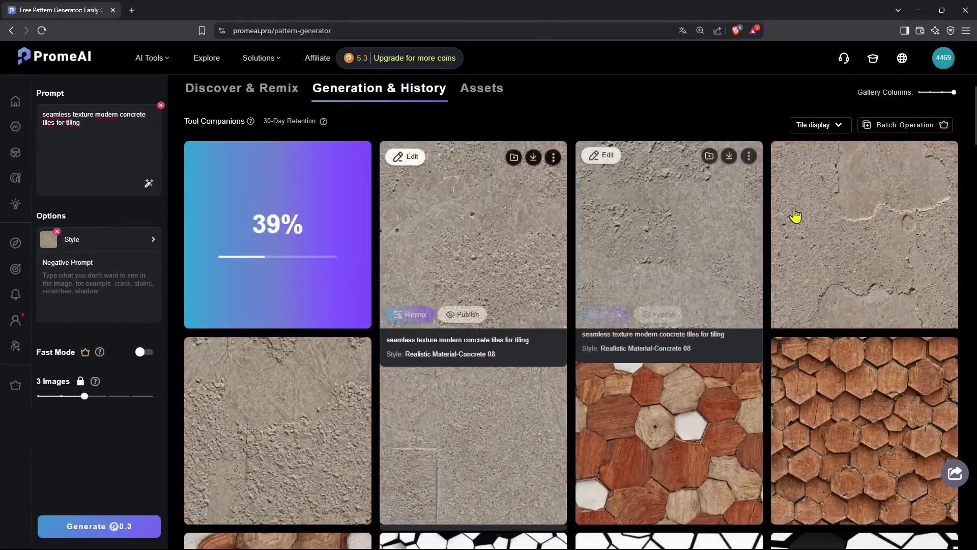
- Switch the style to Concrete 63 and generate the concrete tile texture again
left_click(126, 250)
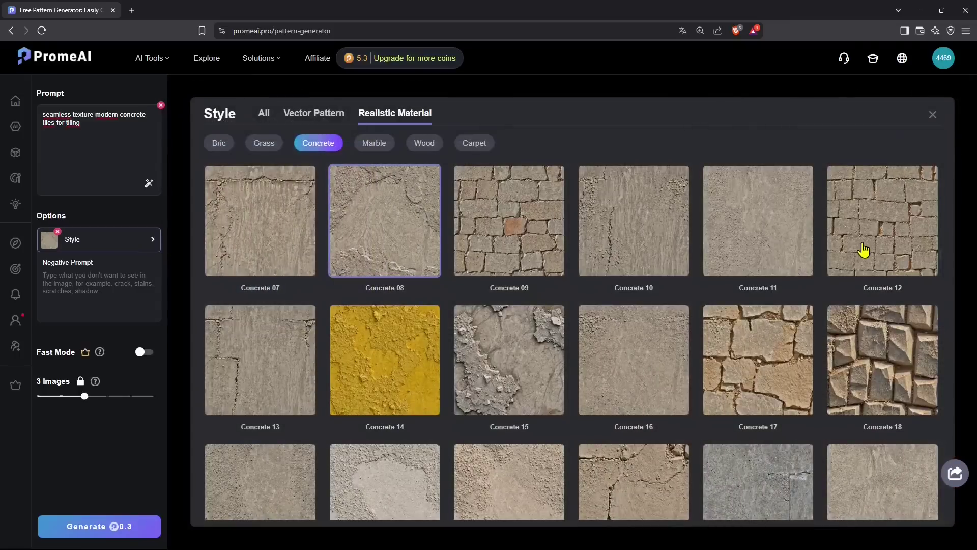
scroll(864, 387, "down", 10)
scroll(863, 387, "down", 10)
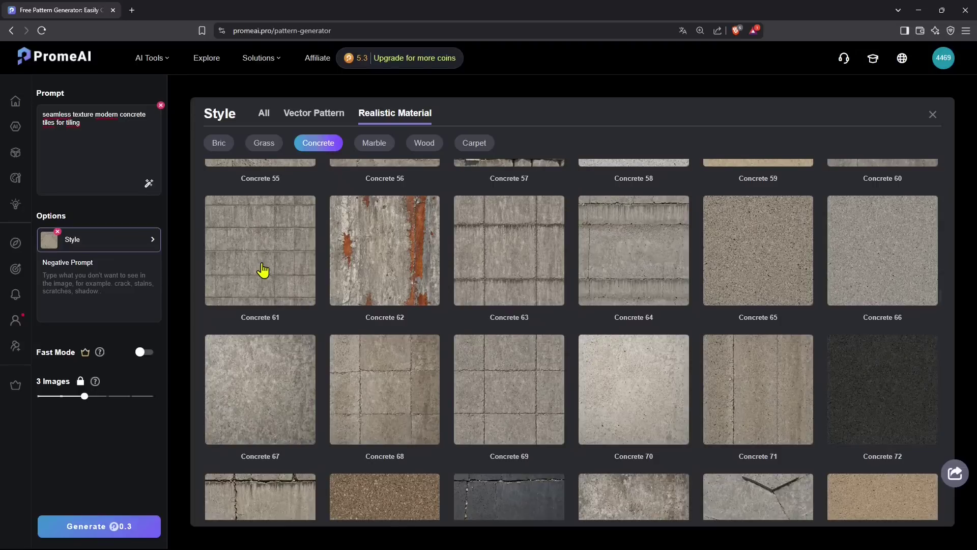
left_click(510, 270)
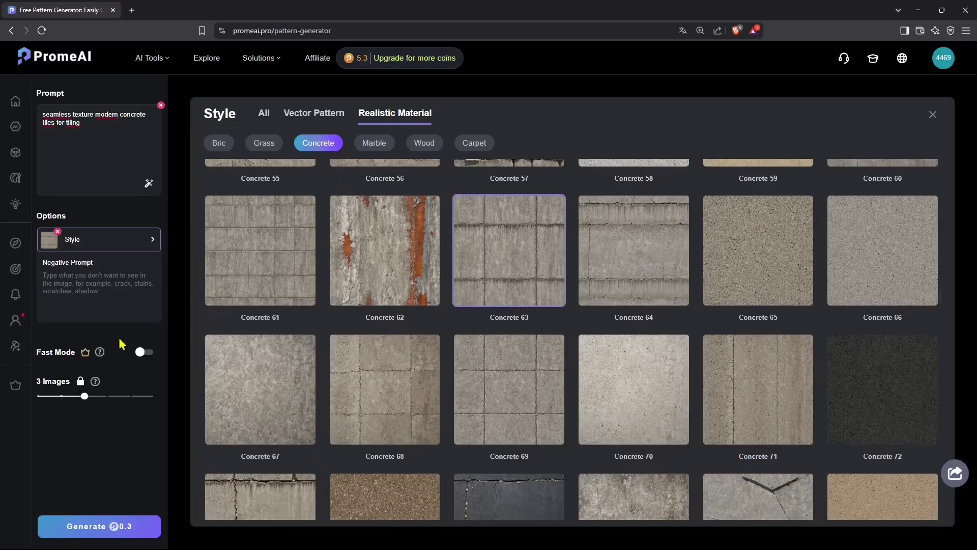
left_click(122, 526)
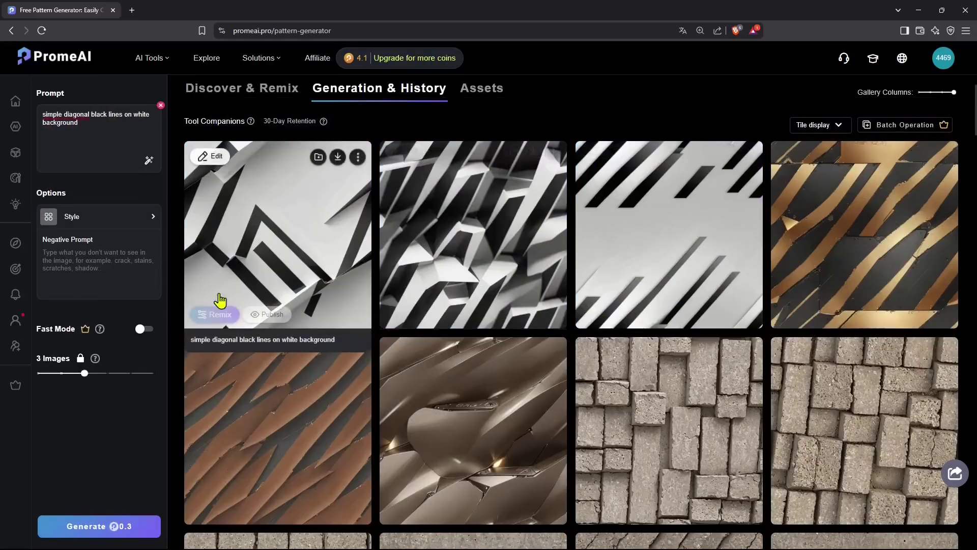
- Choose the Halloween 20 style from the vector patterns
left_click(92, 222)
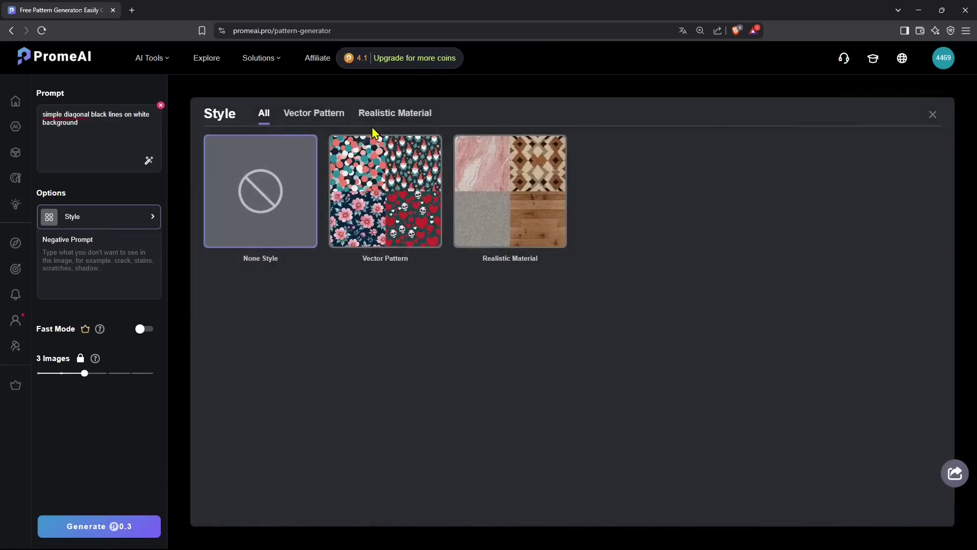
left_click(376, 216)
scroll(557, 354, "down", 6)
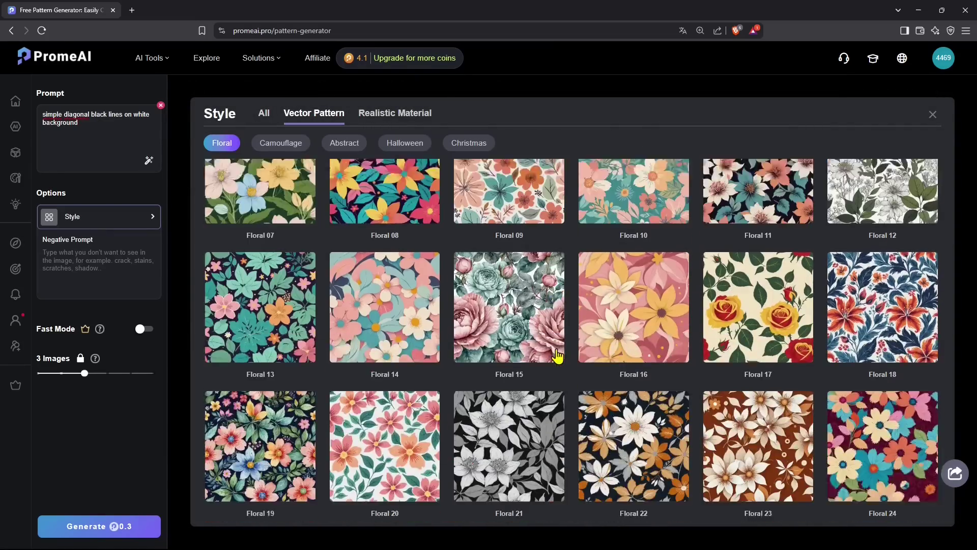
scroll(557, 354, "down", 20)
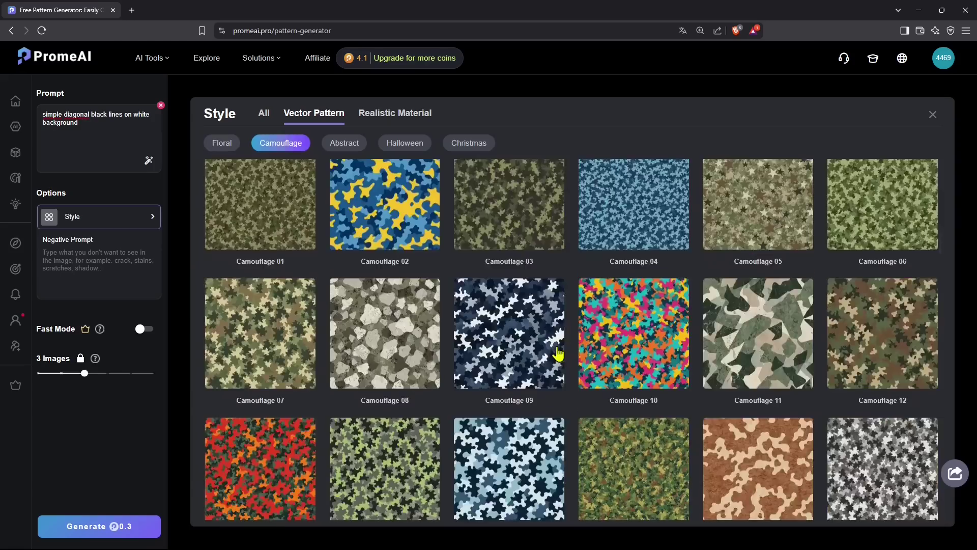
scroll(557, 353, "down", 20)
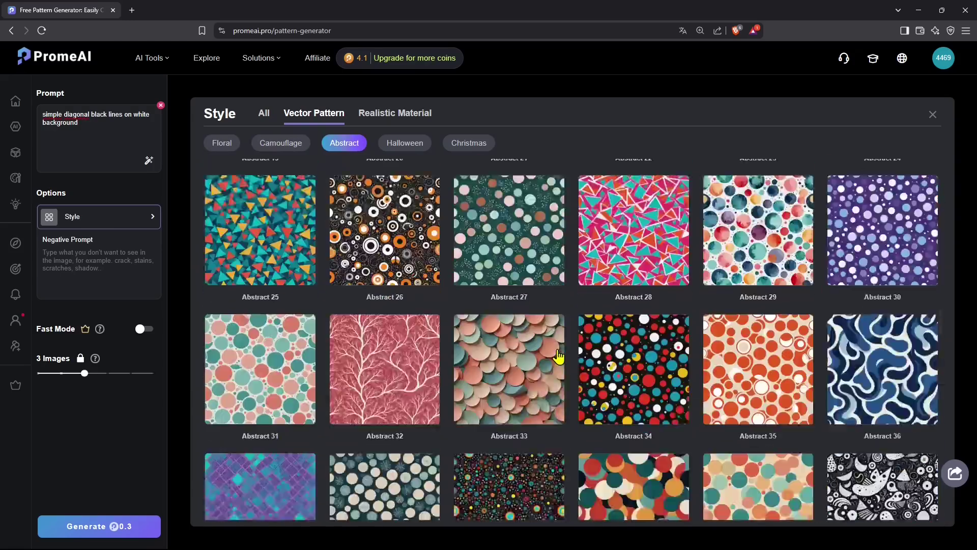
scroll(559, 358, "down", 20)
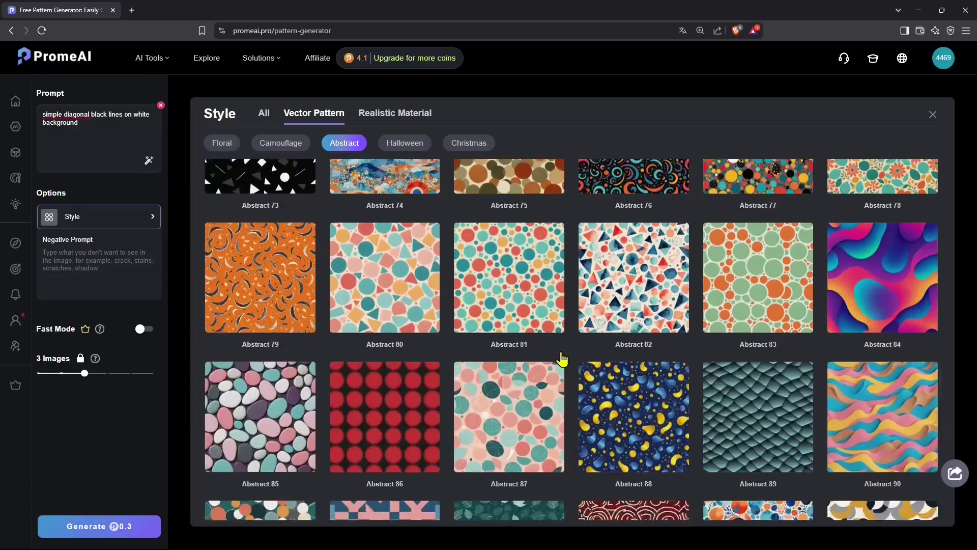
scroll(562, 359, "down", 10)
scroll(563, 358, "down", 5)
left_click(424, 353)
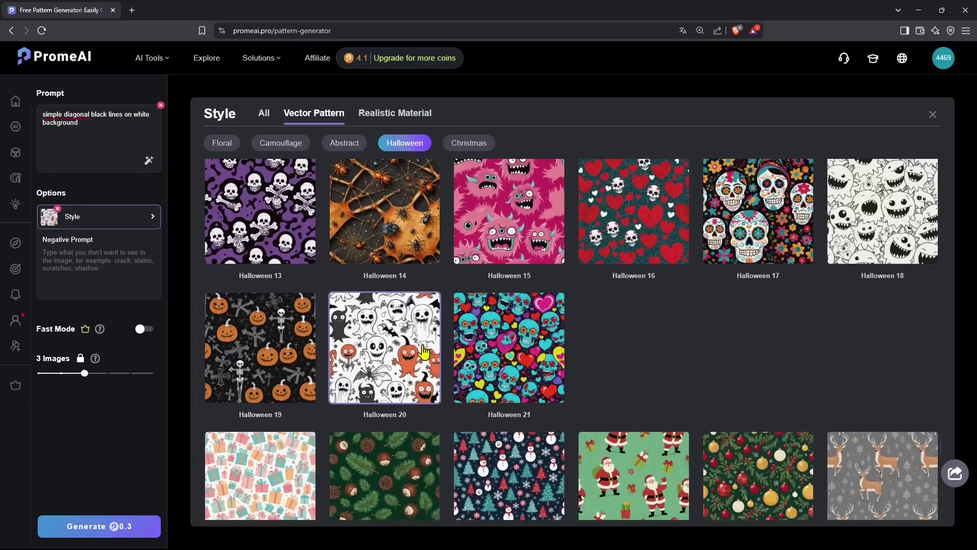
- Replace the whole prompt with "funny cats and dogs artists wallpaper" and generate the images
triple_click(89, 125)
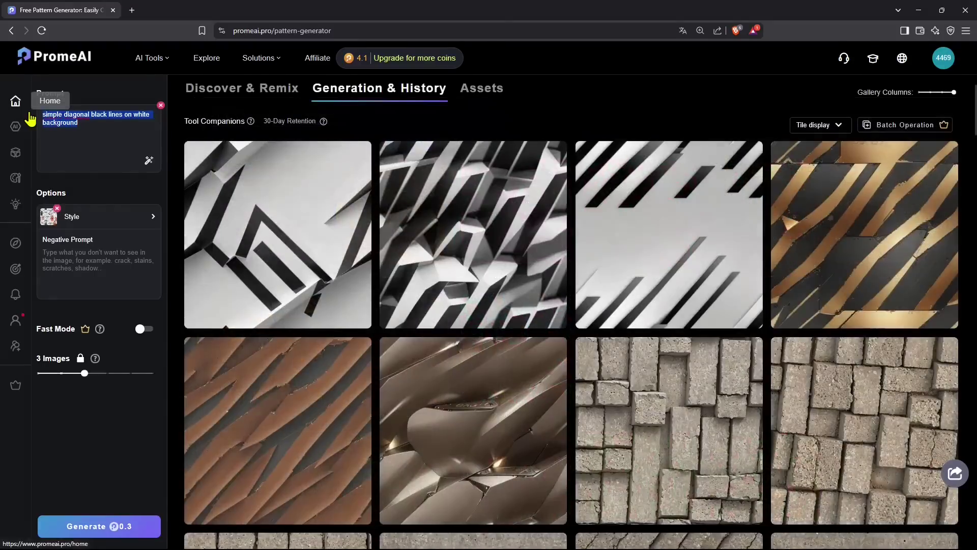
type("funny cats and dogs artistswallpaper")
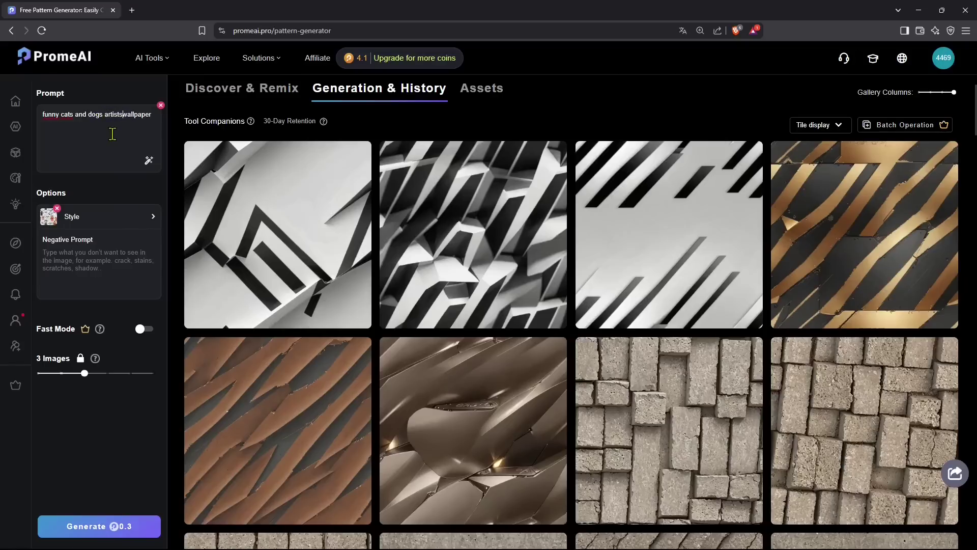
key("Return")
key("BackSpace")
left_click(87, 524)
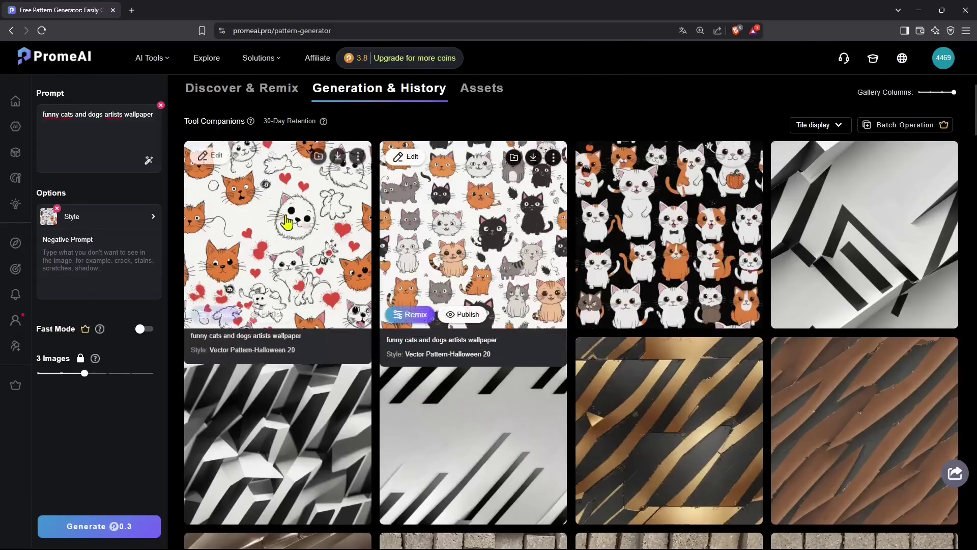
- Switch the style to Halloween 21 and generate the cats and dogs wallpaper again
left_click(149, 218)
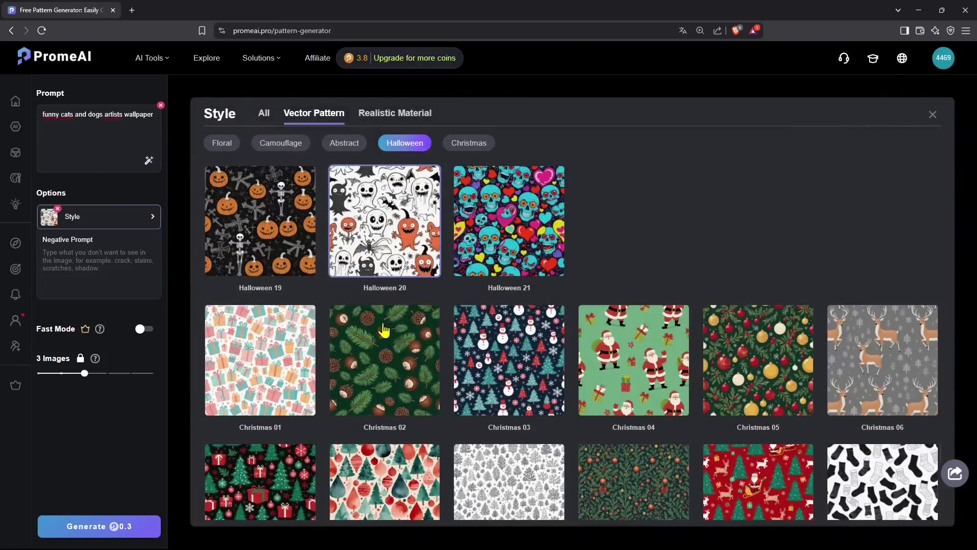
left_click(489, 244)
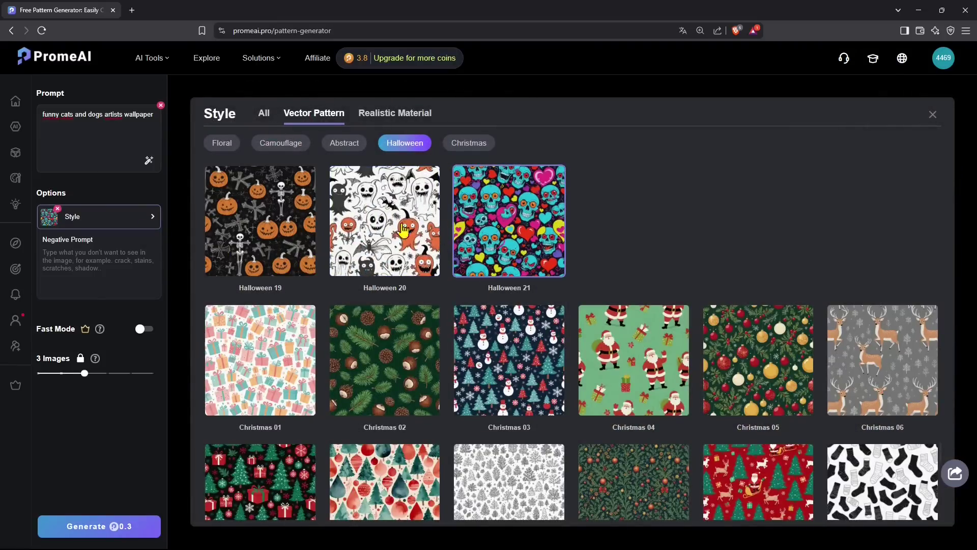
left_click(89, 524)
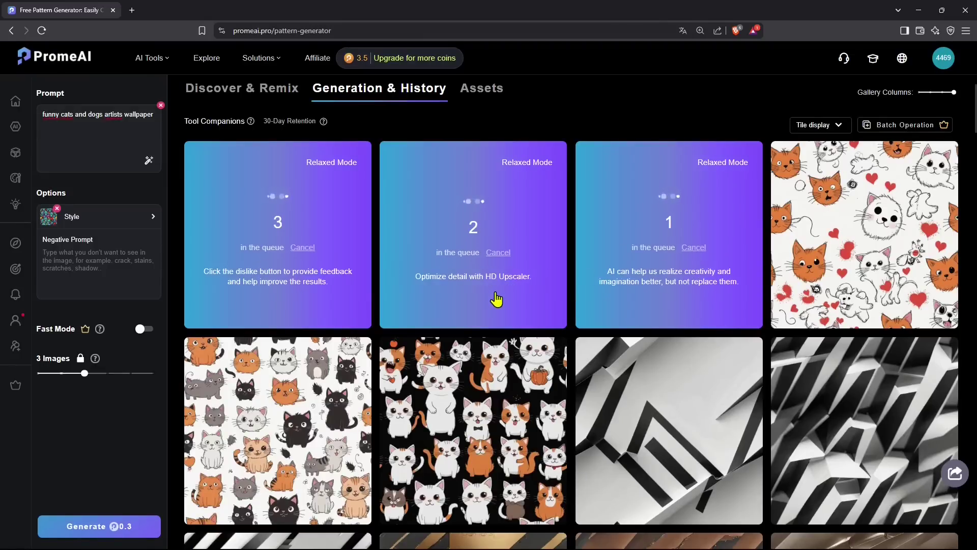
- Browse the Christmas, Halloween and Abstract vector pattern styles for another look for the wallpaper
left_click(150, 220)
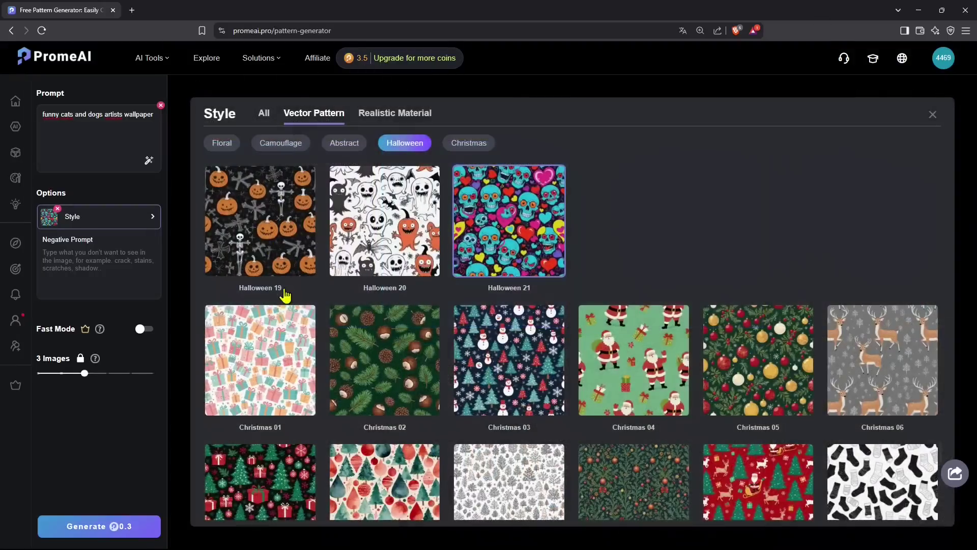
scroll(615, 409, "down", 10)
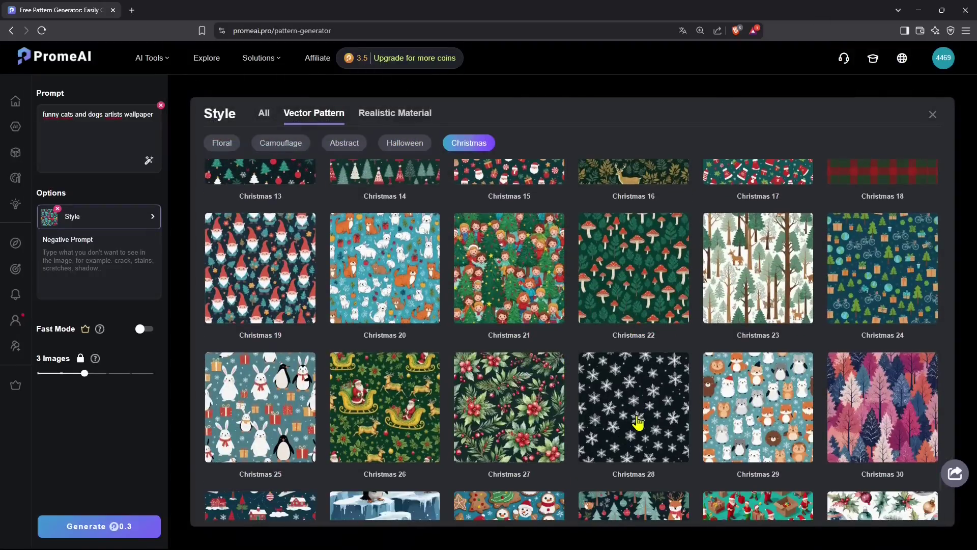
scroll(638, 422, "down", 4)
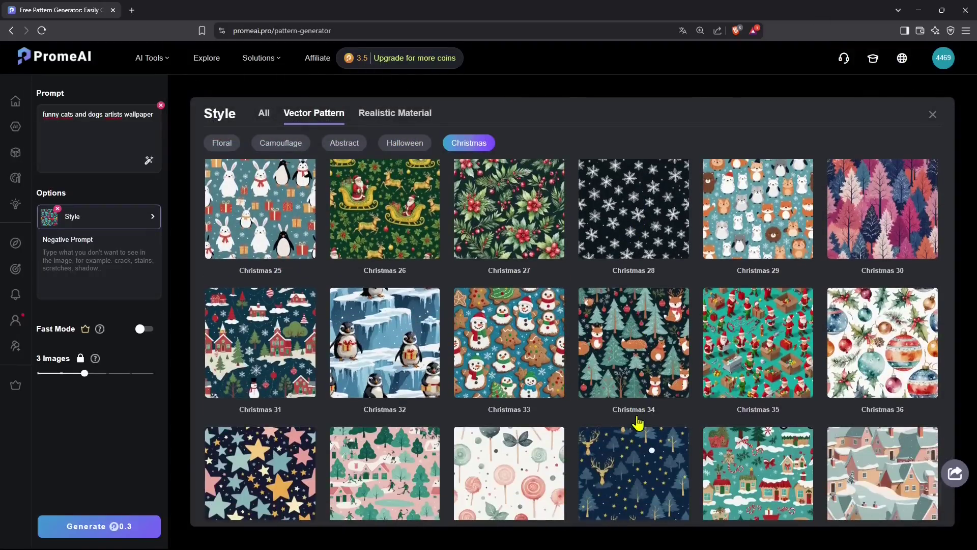
scroll(638, 422, "down", 3)
scroll(639, 424, "up", 20)
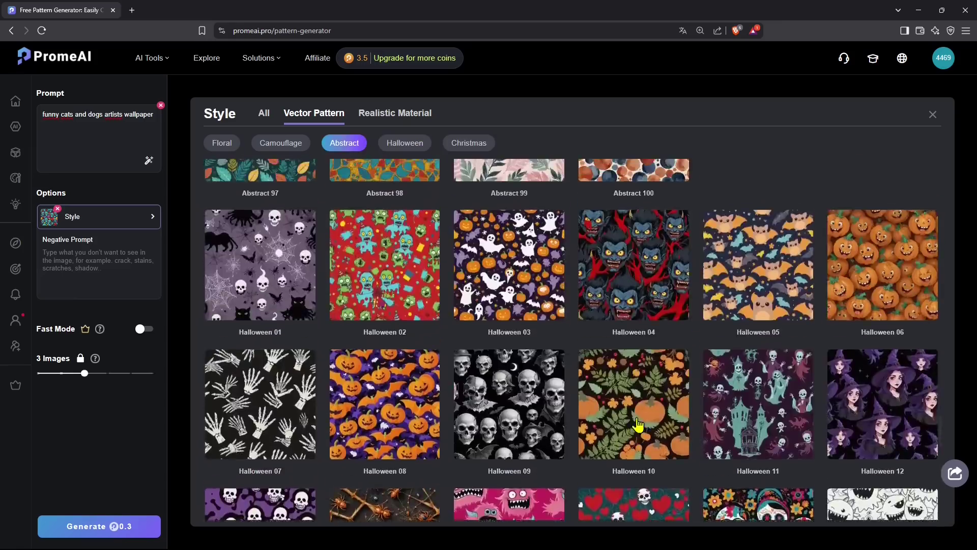
scroll(638, 424, "up", 15)
scroll(638, 424, "down", 8)
left_click(638, 424)
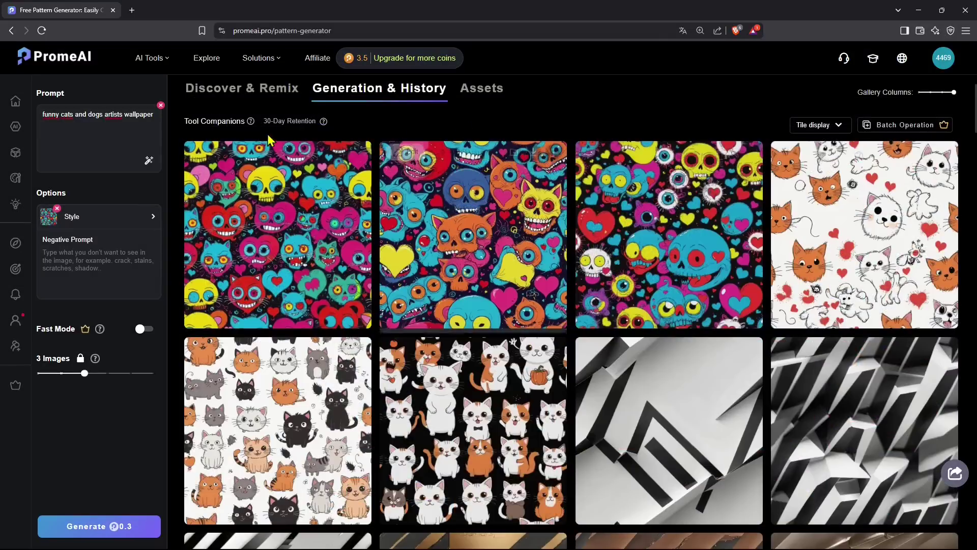
- Choose the Abstract 03 vector style and generate the cats and dogs wallpaper with it
left_click(97, 220)
scroll(727, 418, "down", 15)
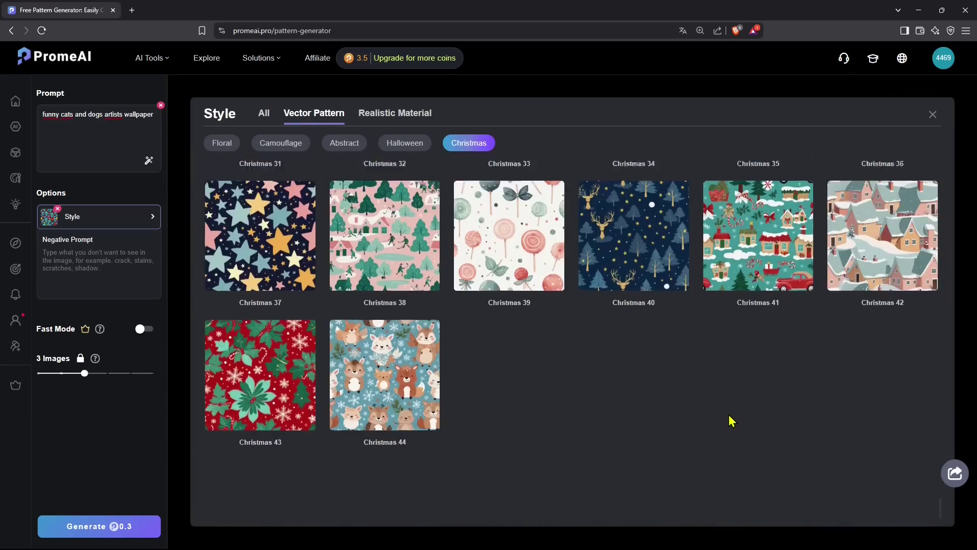
scroll(731, 419, "up", 10)
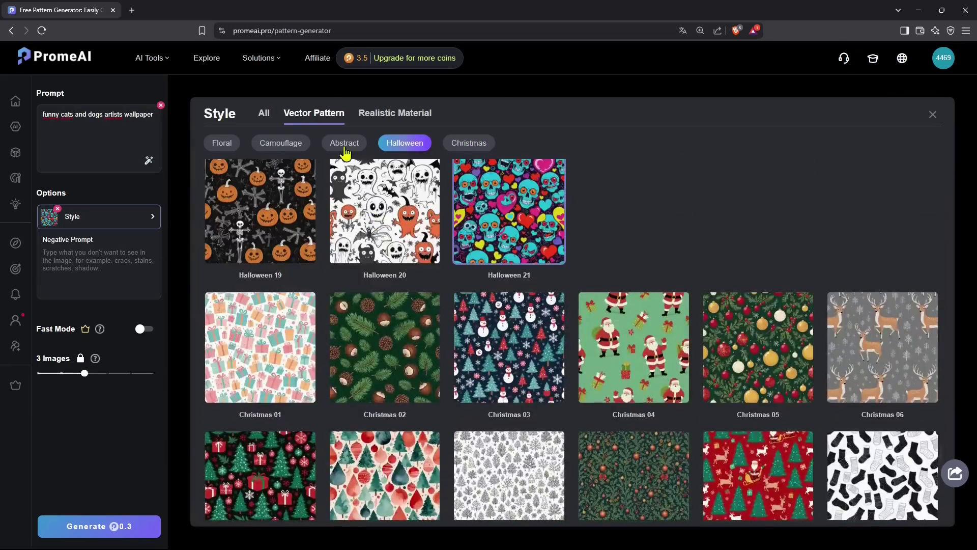
left_click(344, 143)
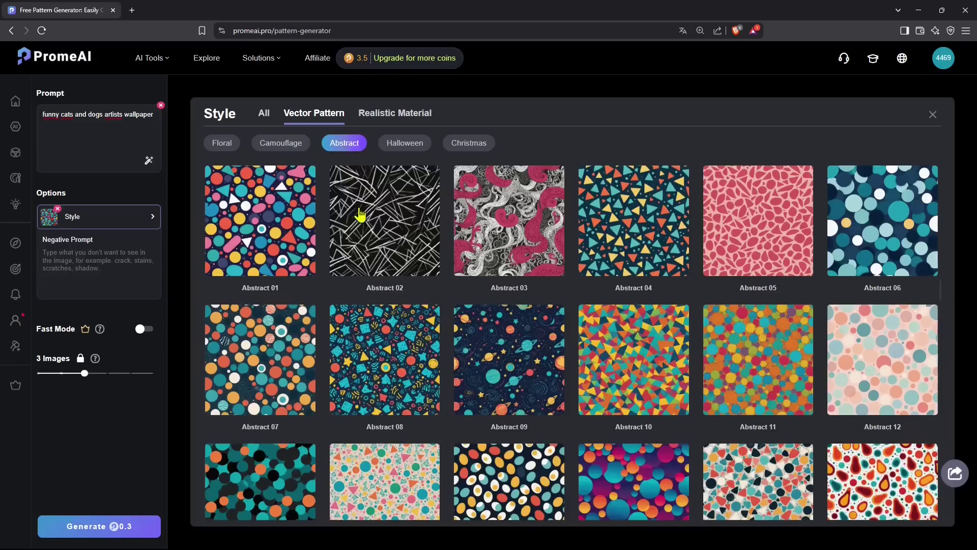
scroll(377, 273, "up", 5)
scroll(377, 277, "up", 3)
scroll(379, 282, "down", 8)
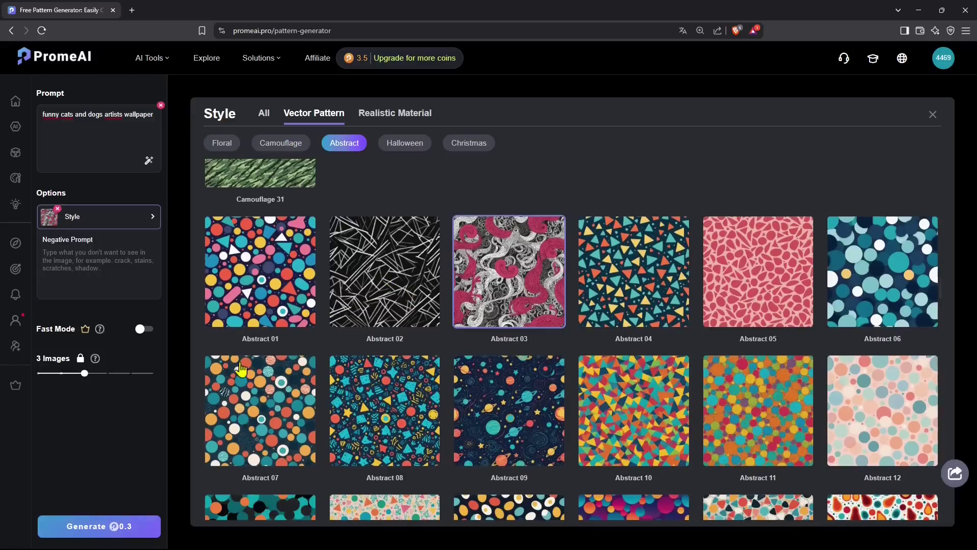
left_click(133, 519)
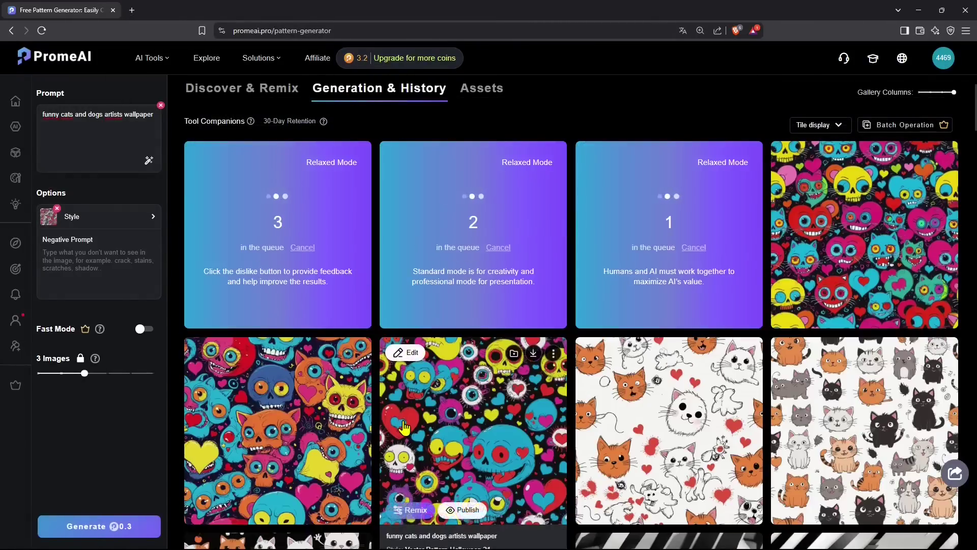
- Copy the full-size image of the Halloween 21 pattern with the large blue skull and close its preview
left_click(338, 353)
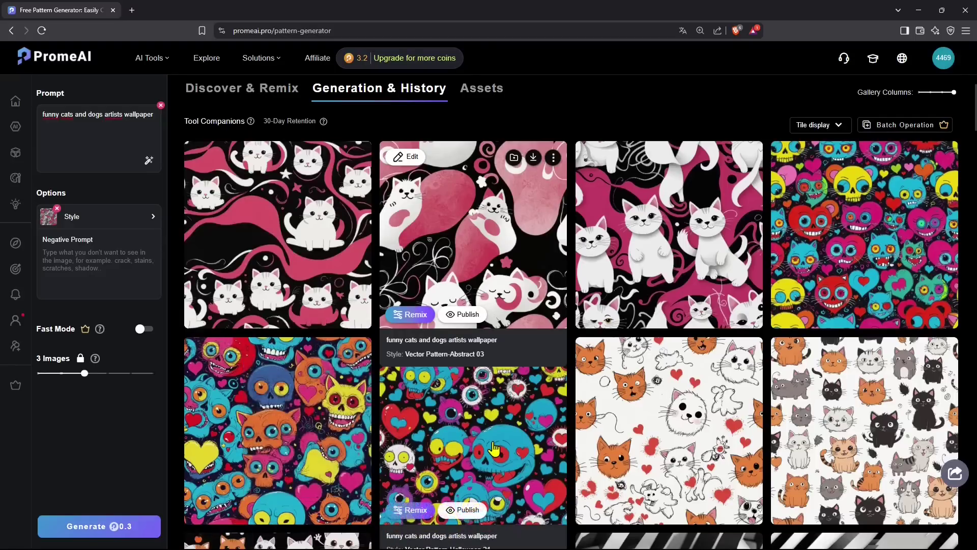
left_click(521, 413)
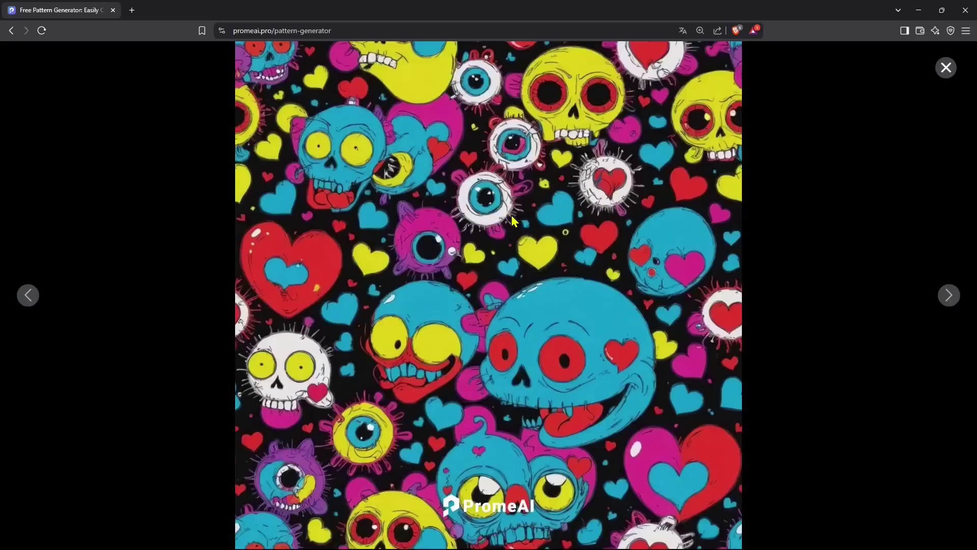
right_click(511, 216)
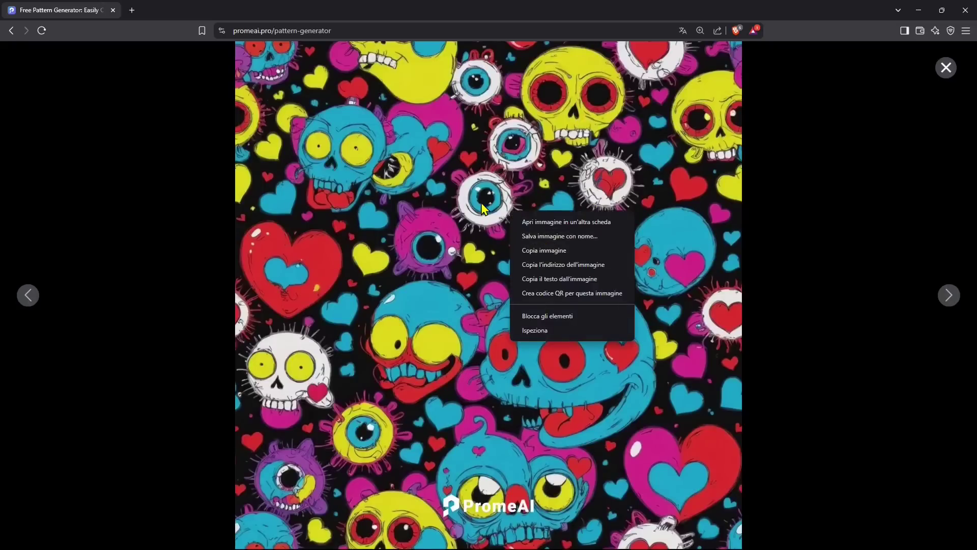
left_click(545, 250)
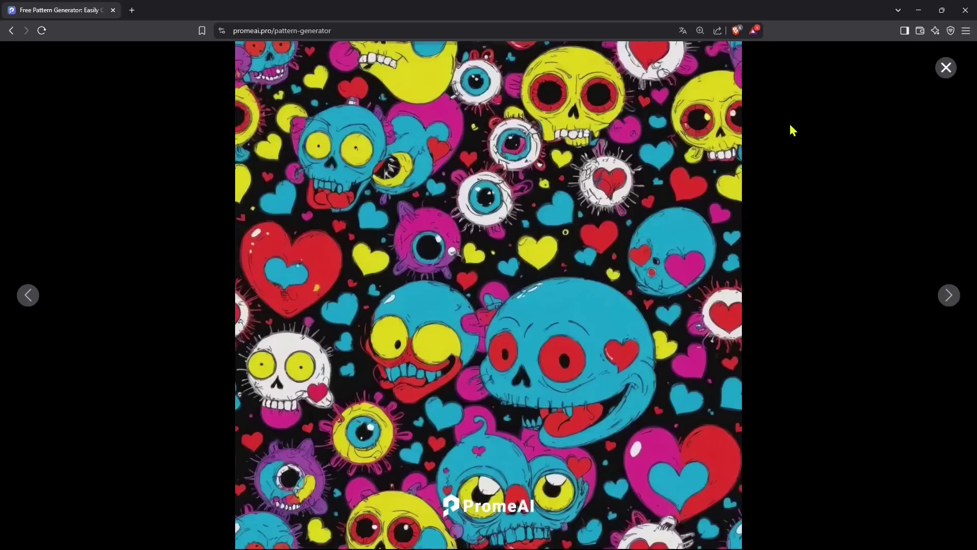
left_click(944, 68)
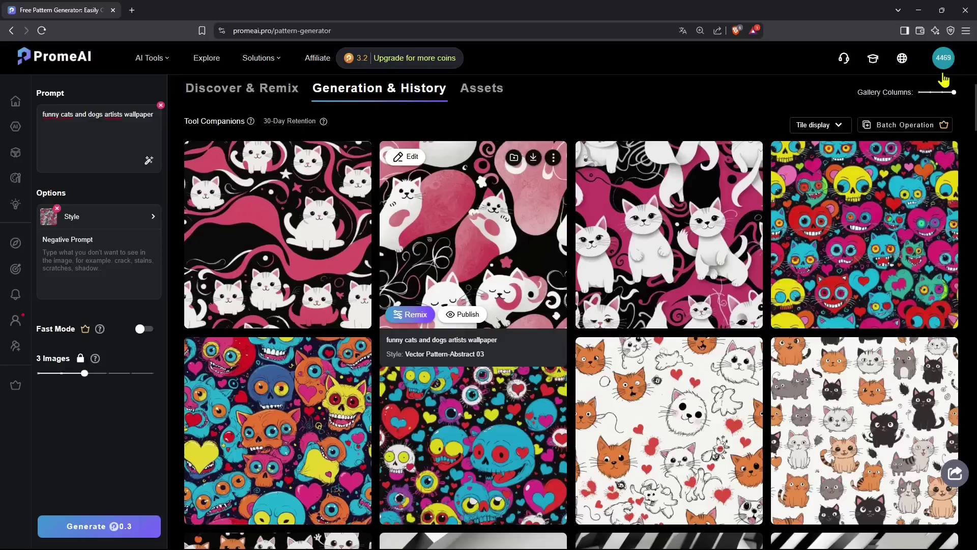
- Preview the large blue skull pattern as a repeating tile and try a smaller and a slightly larger tile size
left_click(534, 413)
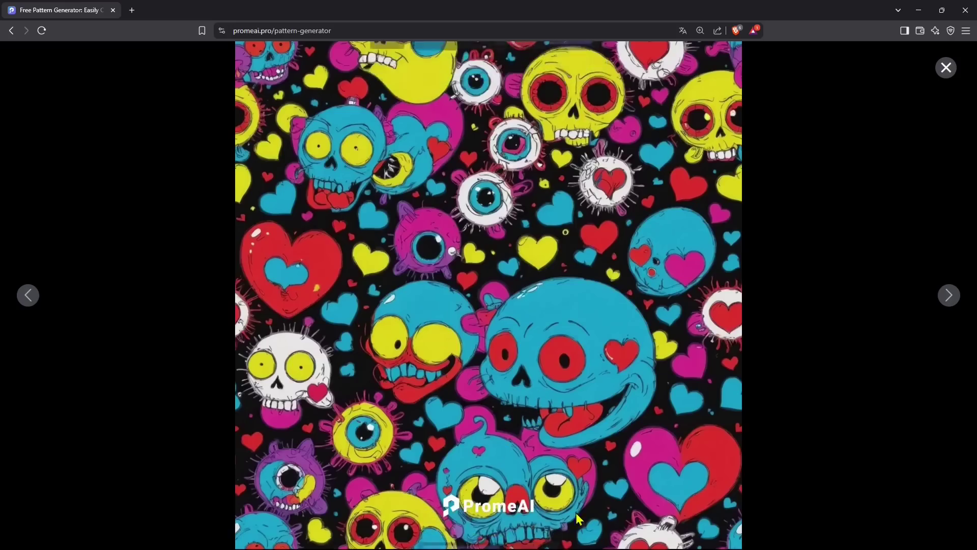
left_click(530, 520)
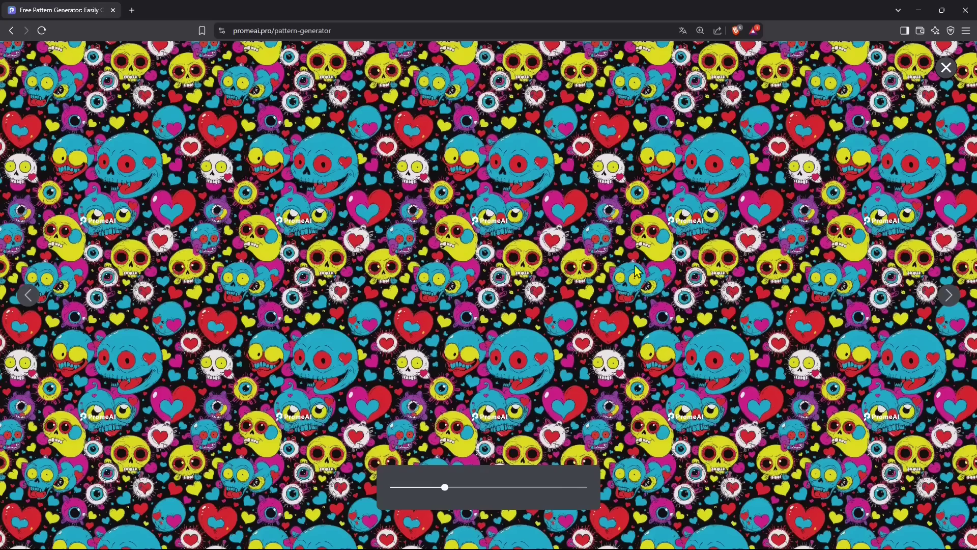
left_click_drag(445, 487, 413, 499)
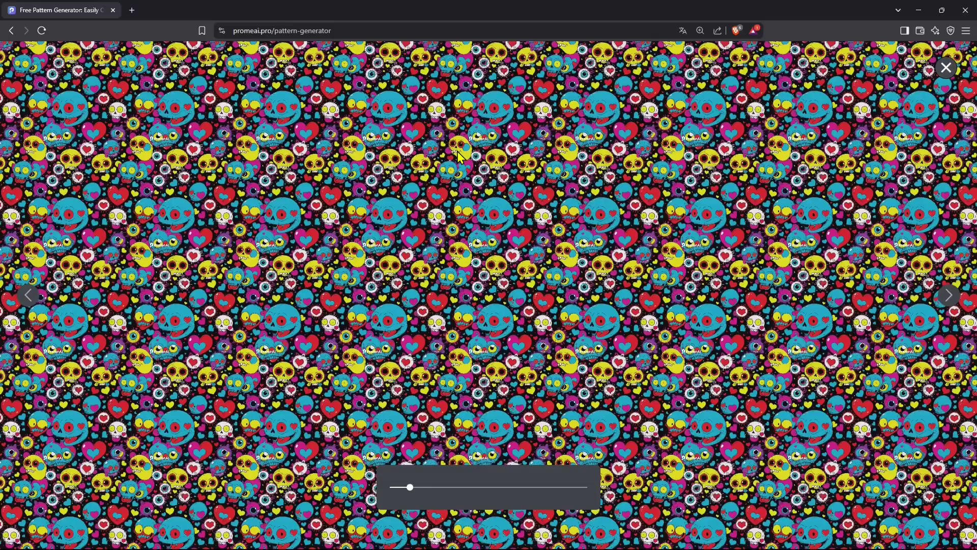
left_click_drag(410, 486, 430, 487)
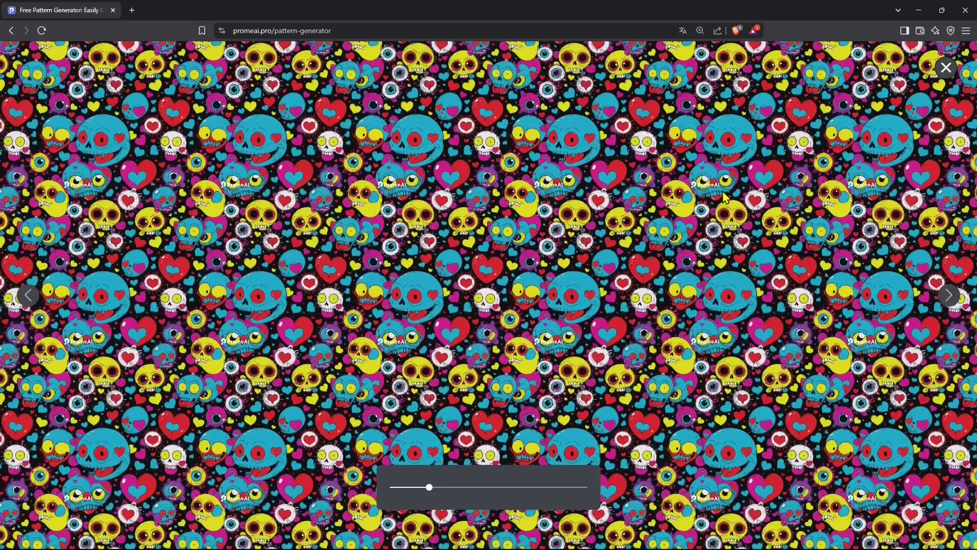